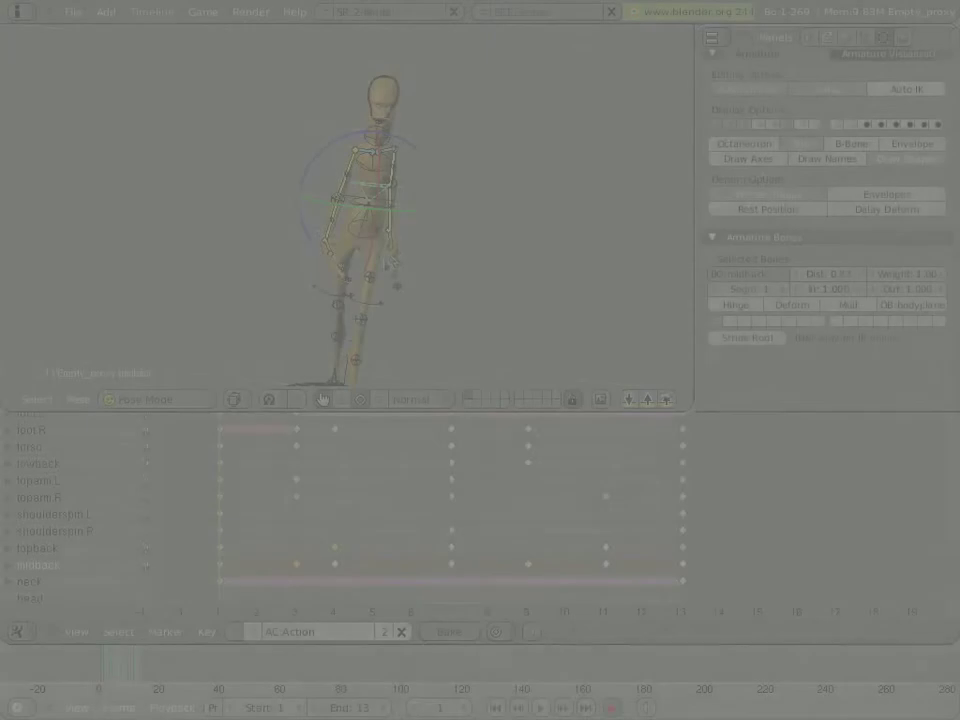
Step: View the character side-on and fit Action Editor keys 1 to 13 with margin
{"action": "middle_click_drag", "start_coordinate": [476, 226], "coordinate": [356, 256]}
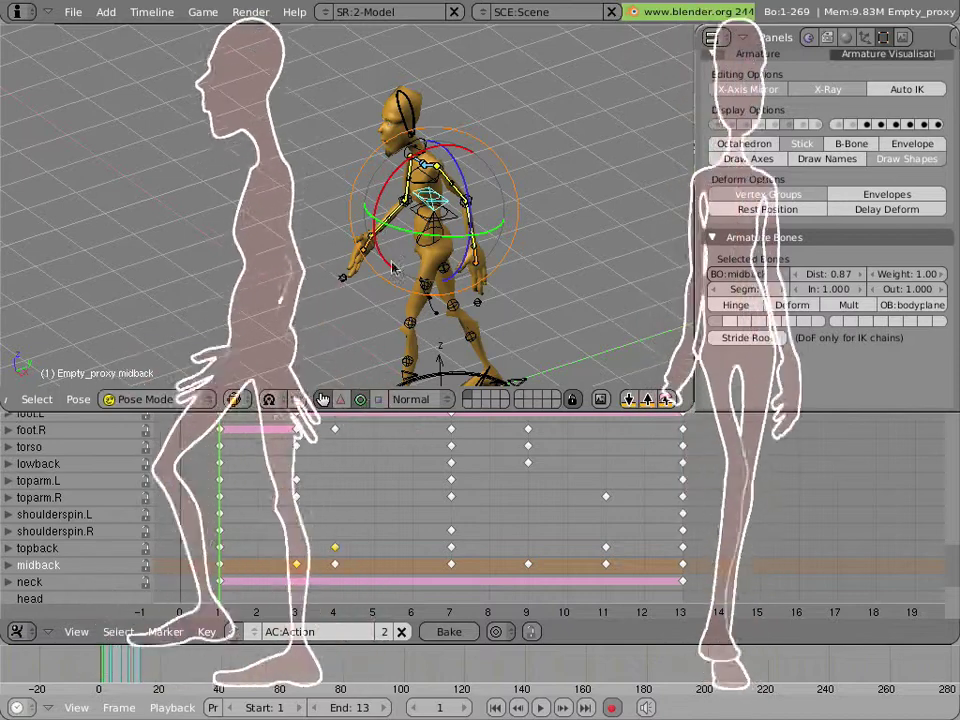
{"action": "scroll", "coordinate": [436, 438], "scroll_direction": "down", "scroll_amount": 2}
{"action": "mouse_move", "coordinate": [436, 440]}
{"action": "middle_mouse_down"}
{"action": "mouse_move", "coordinate": [400, 485]}
{"action": "mouse_move", "coordinate": [407, 432]}
{"action": "middle_mouse_up"}
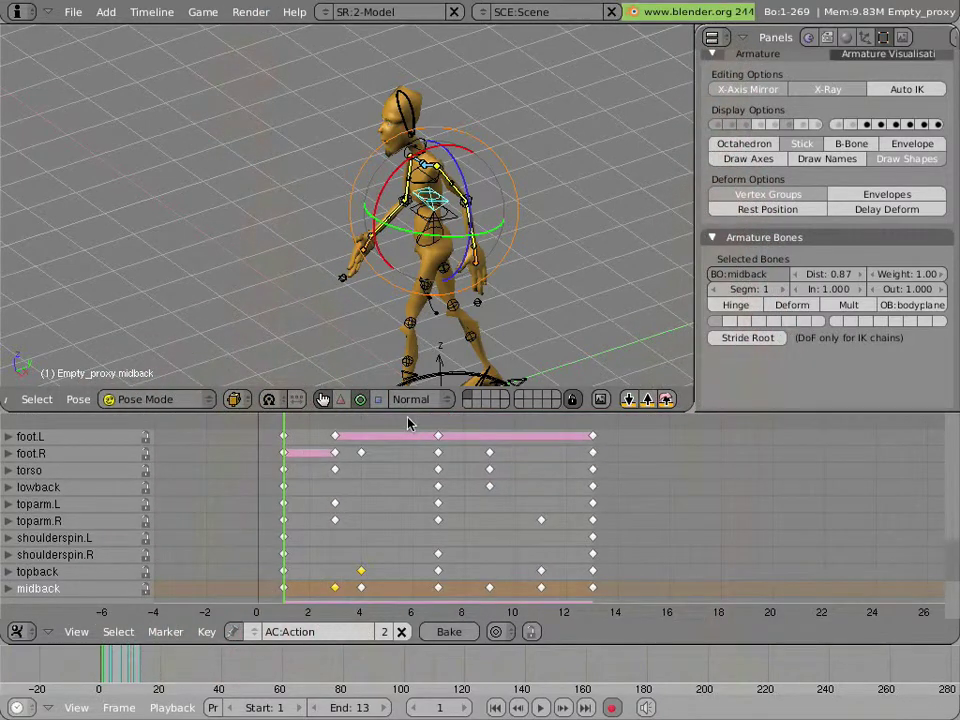
Step: Preview the walk, select all bones and action channels, and set the current frame to 3
{"action": "mouse_move", "coordinate": [306, 476]}
{"action": "left_mouse_down"}
{"action": "mouse_move", "coordinate": [600, 486]}
{"action": "mouse_move", "coordinate": [255, 476]}
{"action": "left_mouse_up"}
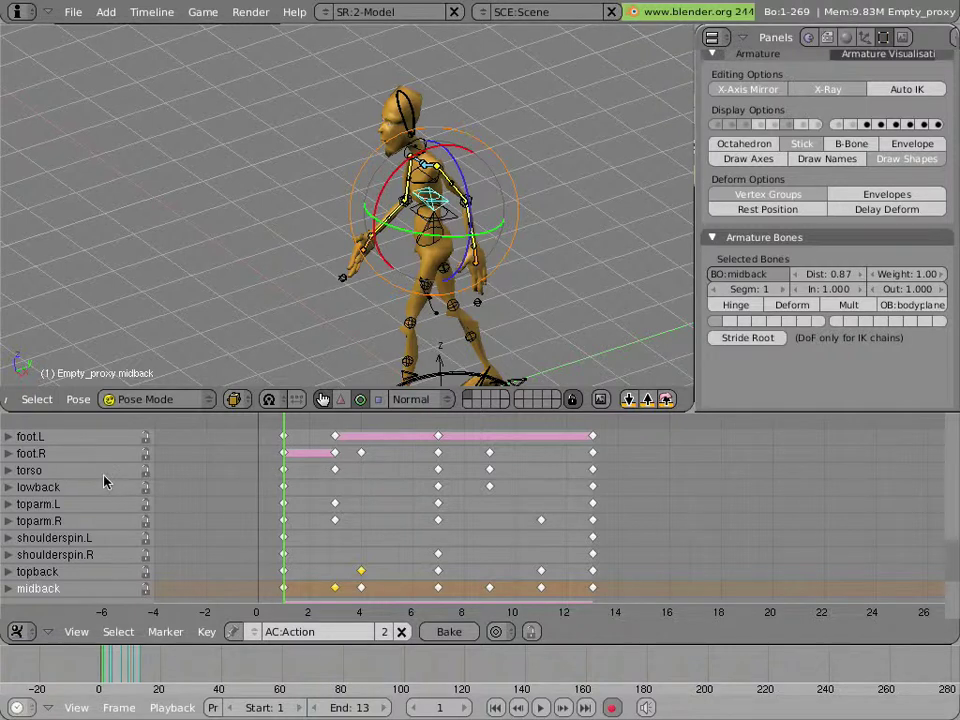
{"action": "key", "text": "a"}
{"action": "key", "text": "a"}
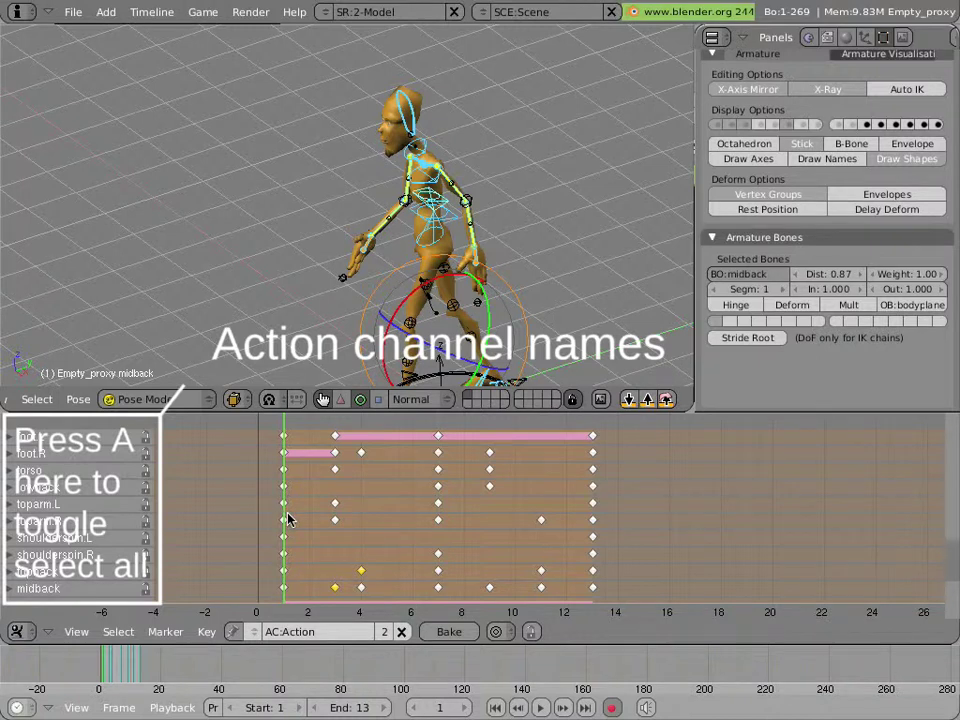
{"action": "left_click_drag", "start_coordinate": [311, 516], "coordinate": [337, 517]}
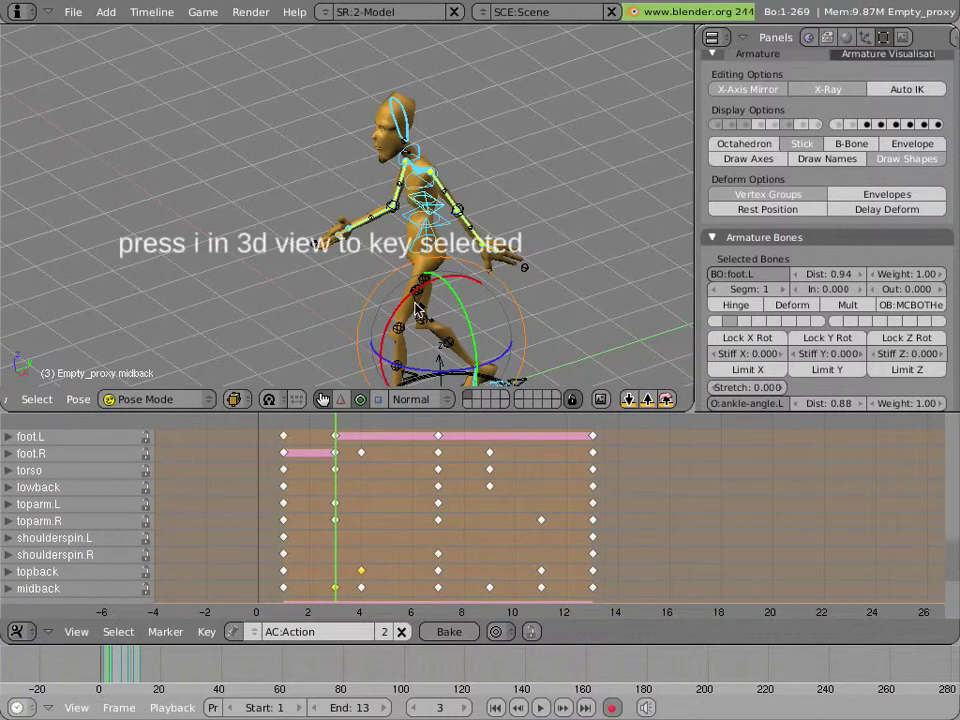
Step: Insert Avail keys on all channels at frames 3, 4 and 7
{"action": "key", "text": "i"}
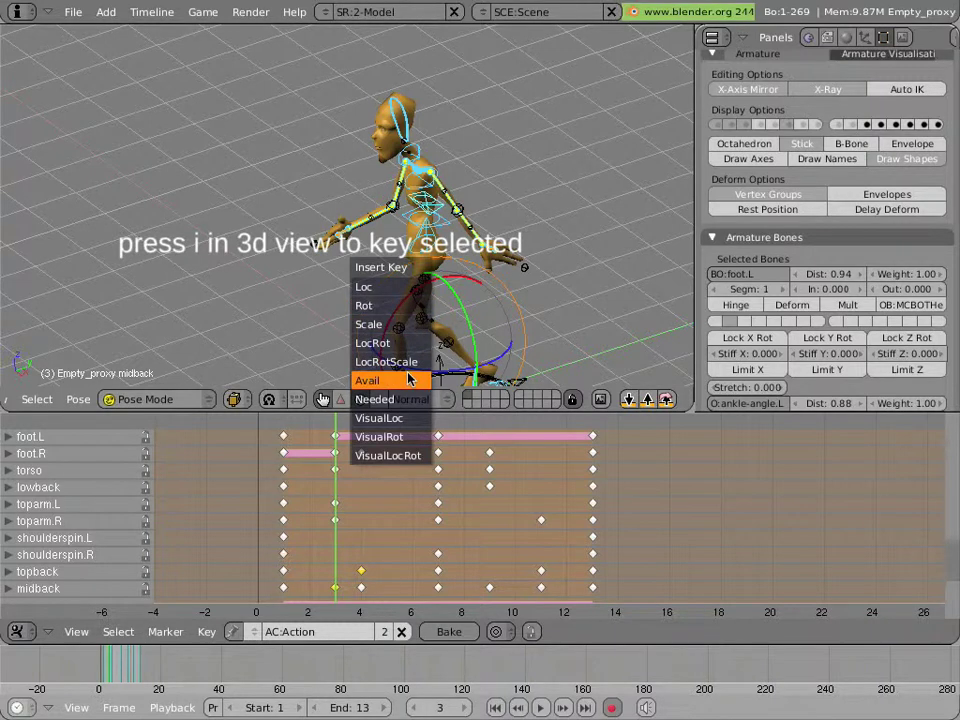
{"action": "left_click", "coordinate": [409, 379]}
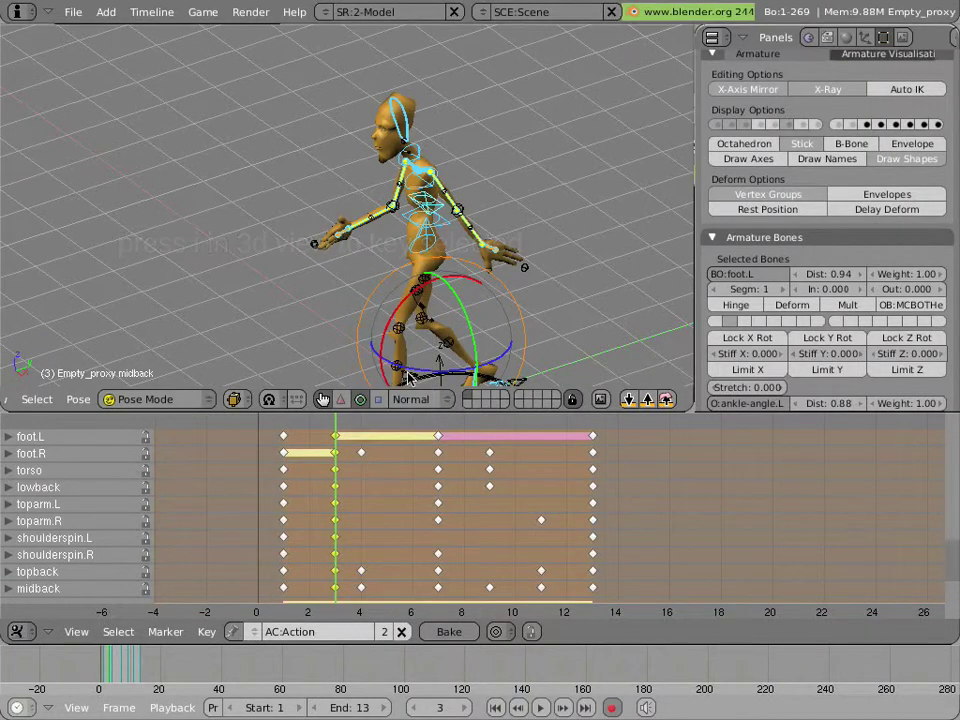
{"action": "left_click", "coordinate": [358, 472]}
{"action": "key", "text": "i"}
{"action": "left_click", "coordinate": [395, 221]}
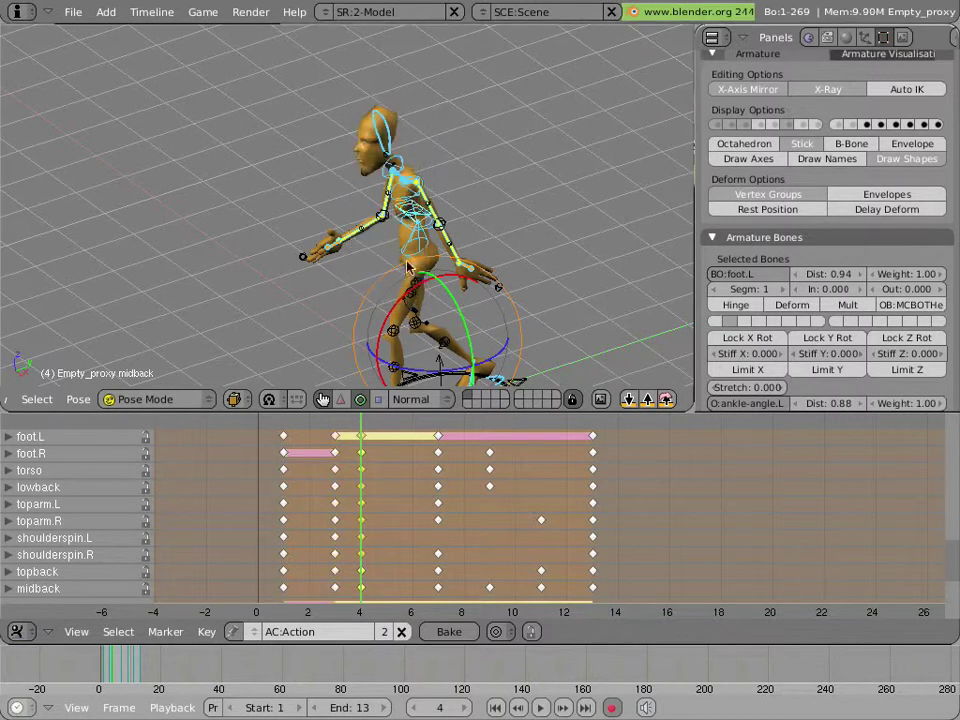
{"action": "left_click", "coordinate": [439, 448]}
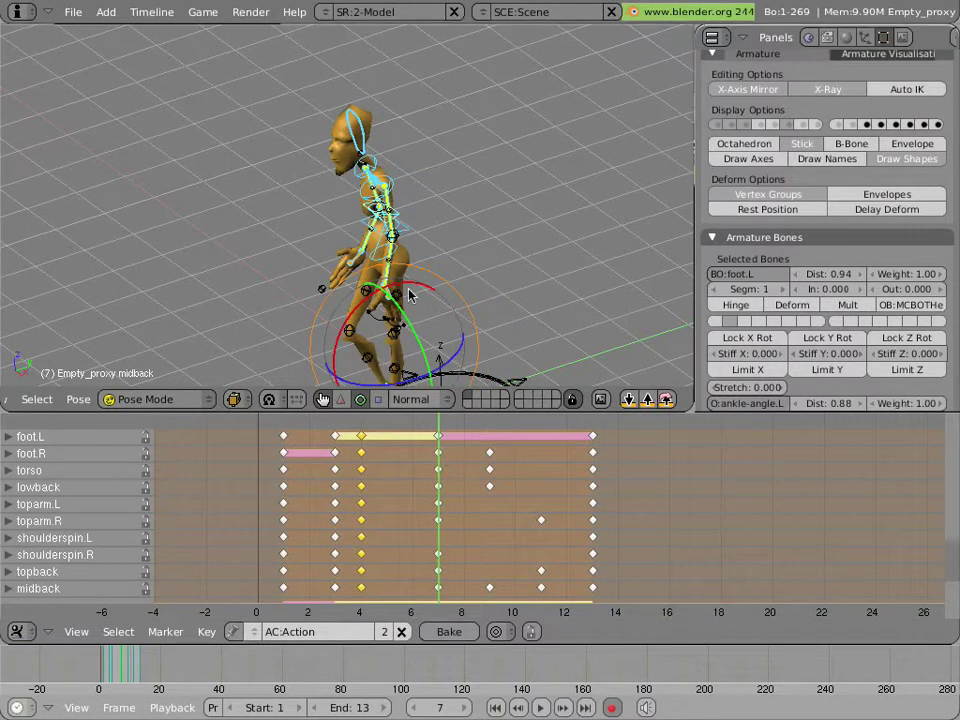
{"action": "key", "text": "i"}
{"action": "left_click", "coordinate": [398, 251]}
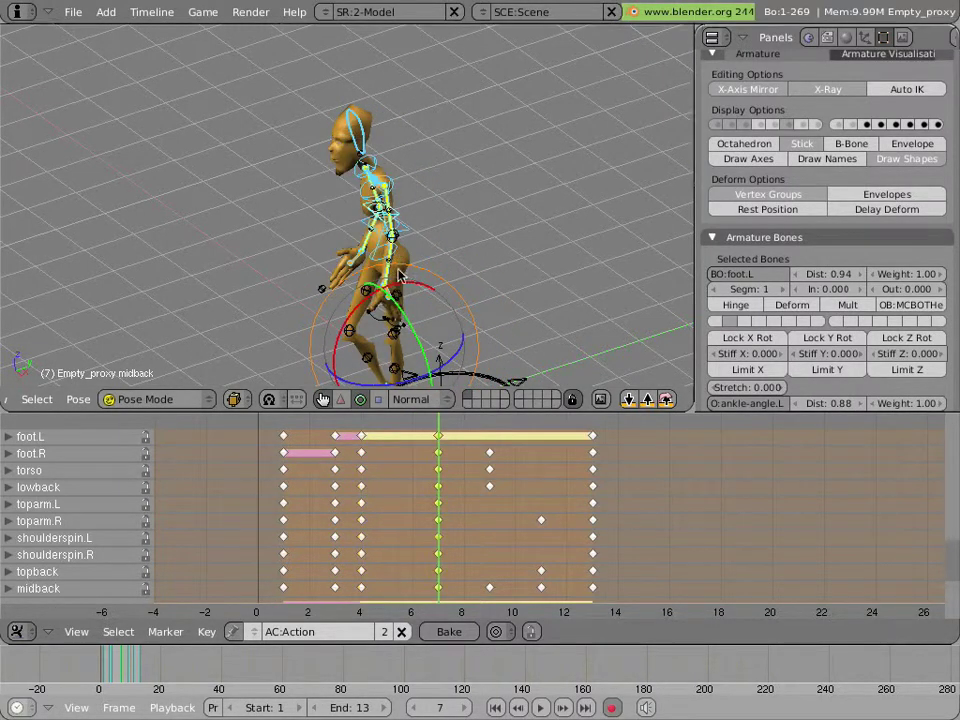
Step: Insert Avail keys on all channels at frames 9 and 11
{"action": "left_click", "coordinate": [490, 467]}
{"action": "key", "text": "i"}
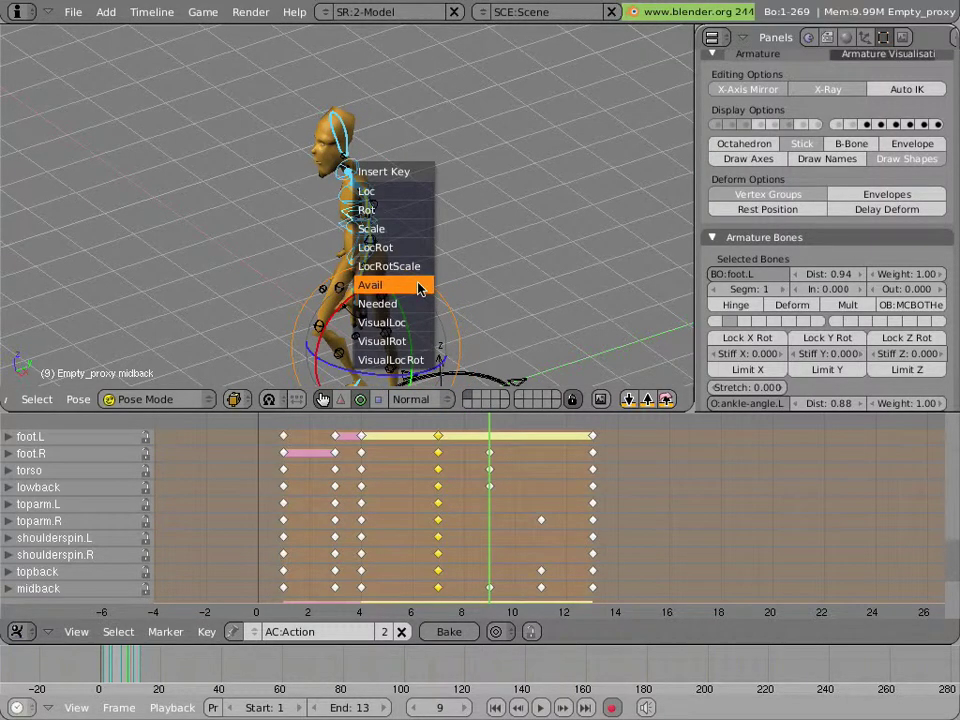
{"action": "left_click", "coordinate": [418, 286]}
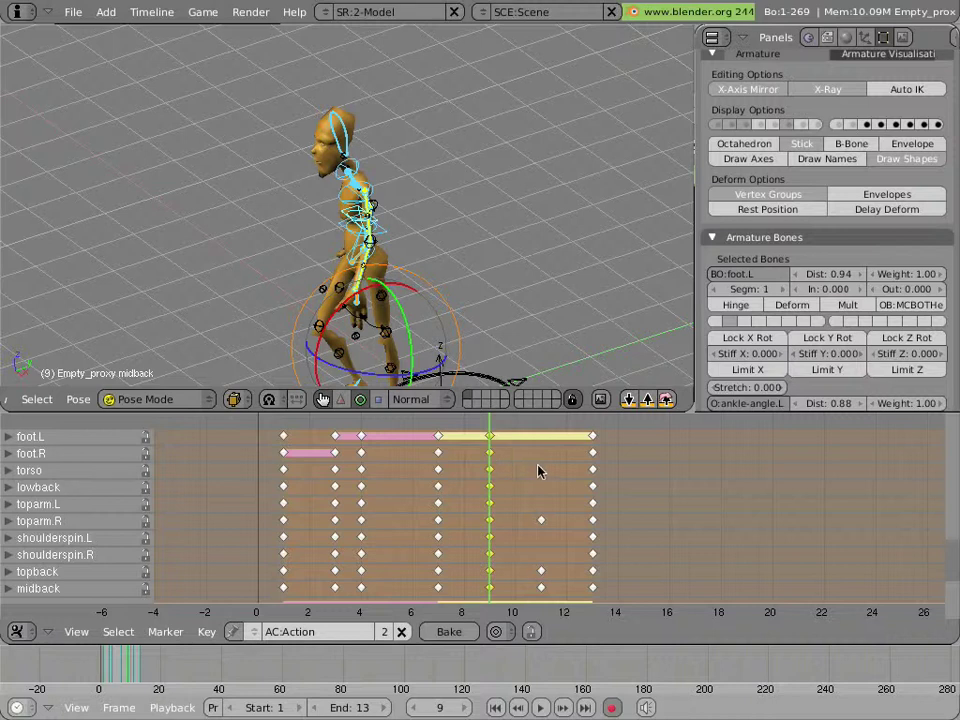
{"action": "left_click", "coordinate": [538, 471]}
{"action": "key", "text": "i"}
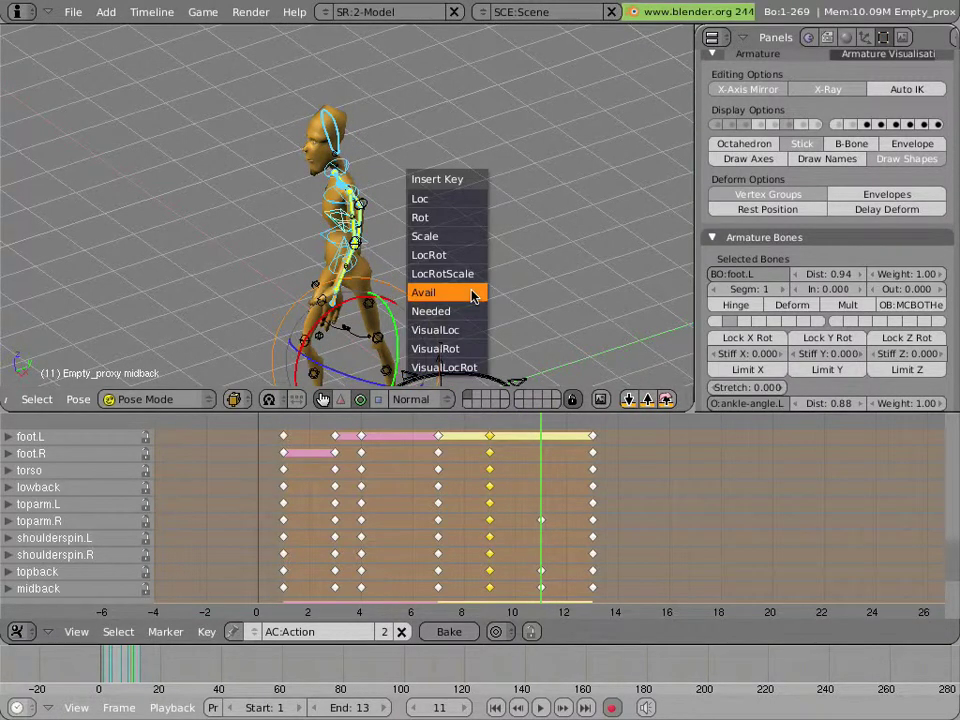
{"action": "left_click", "coordinate": [473, 292]}
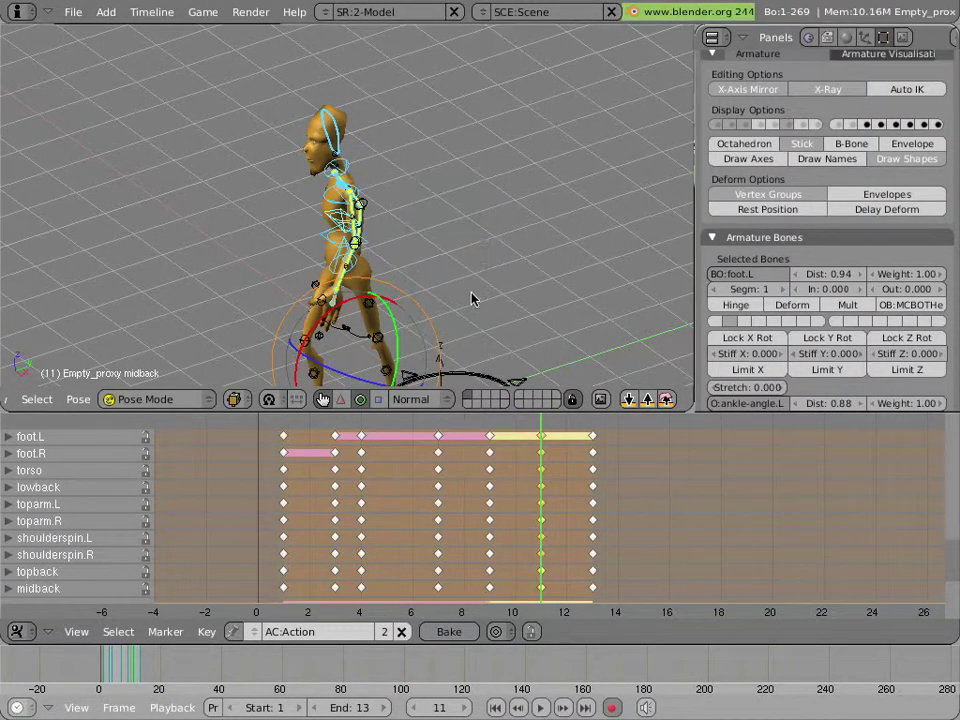
Step: Insert Avail keys on the lower channels at frames 1 and 13
{"action": "scroll", "coordinate": [488, 436], "scroll_direction": "down", "scroll_amount": 5}
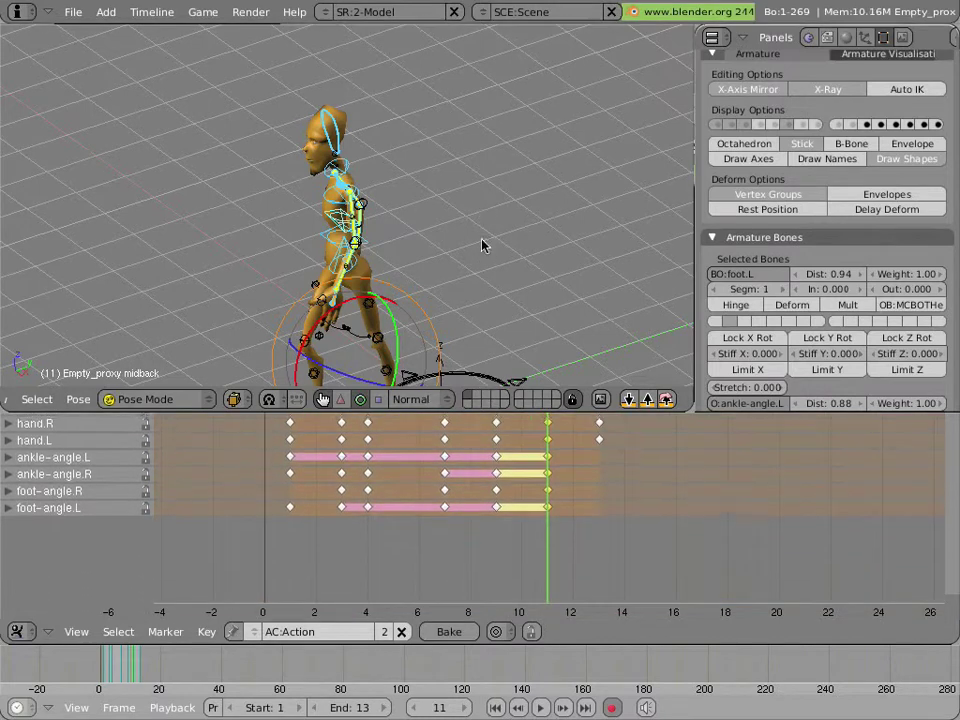
{"action": "scroll", "coordinate": [452, 437], "scroll_direction": "up", "scroll_amount": 3}
{"action": "middle_click_drag", "start_coordinate": [452, 437], "coordinate": [473, 388]}
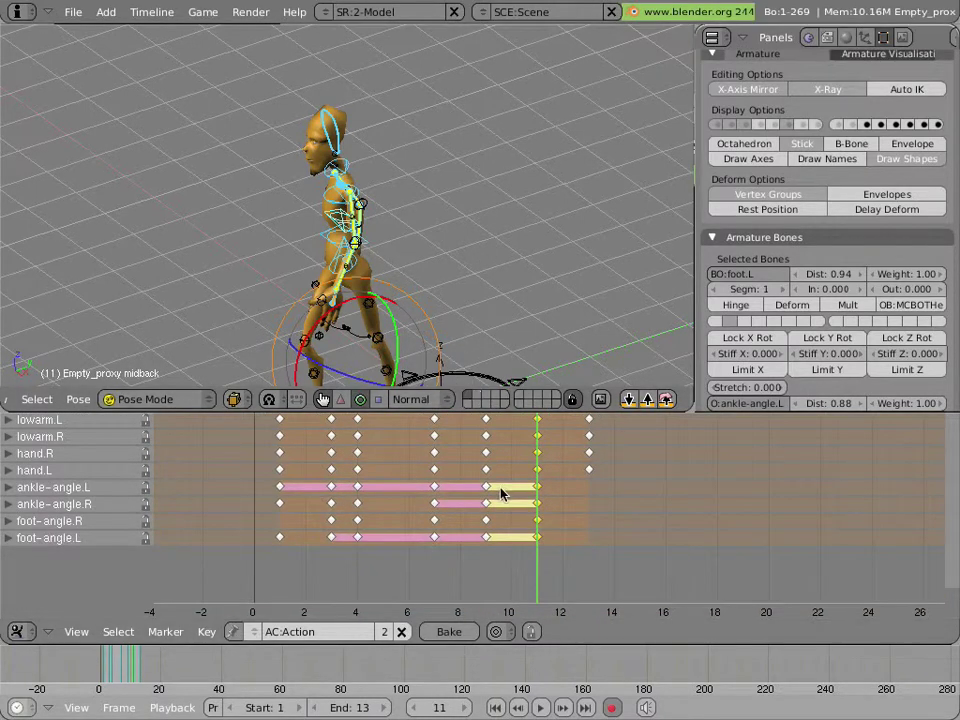
{"action": "left_click_drag", "start_coordinate": [311, 467], "coordinate": [289, 467]}
{"action": "key", "text": "i"}
{"action": "left_click", "coordinate": [377, 349]}
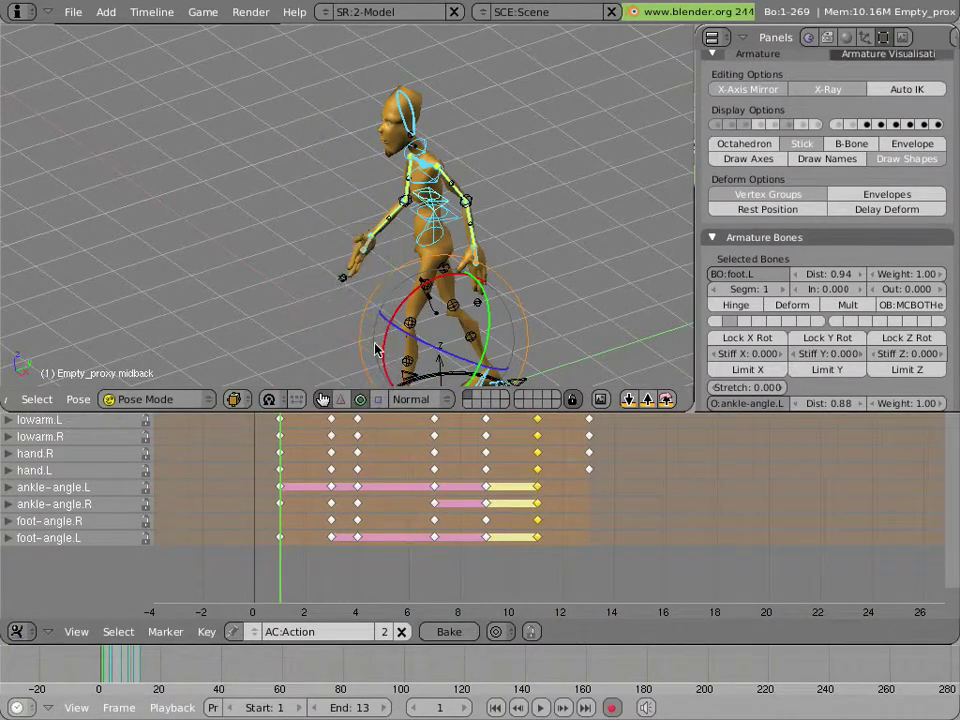
{"action": "key", "text": "Up"}
{"action": "left_click", "coordinate": [589, 476]}
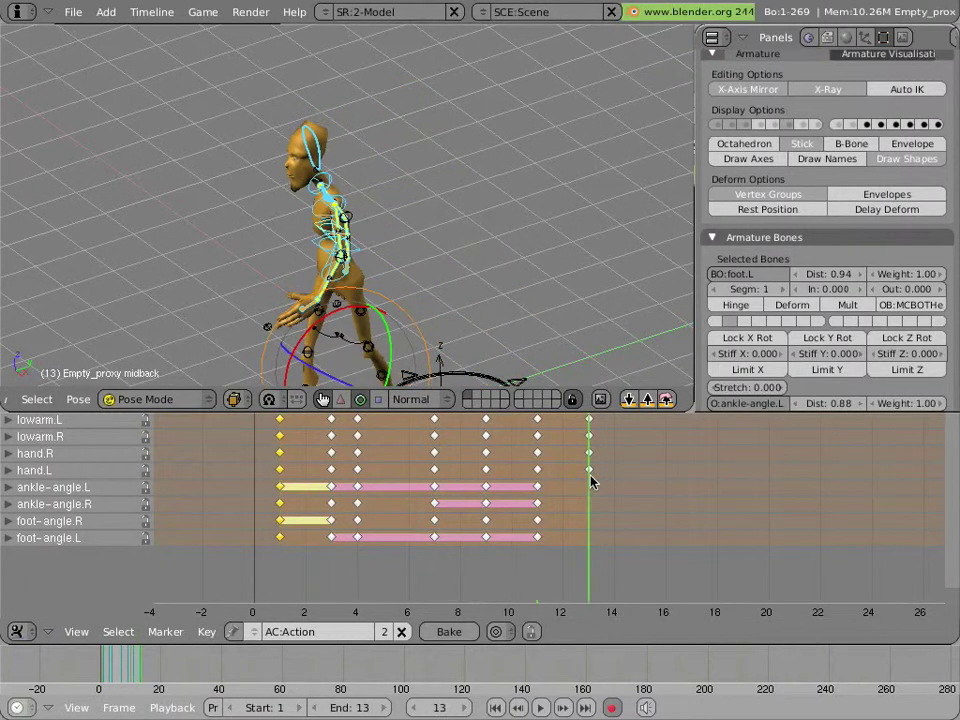
{"action": "key", "text": "i"}
{"action": "left_click", "coordinate": [443, 253]}
Step: Switch to a straight side view (numpad 3) and return to frame 1
{"action": "middle_click_drag", "start_coordinate": [431, 308], "coordinate": [451, 197]}
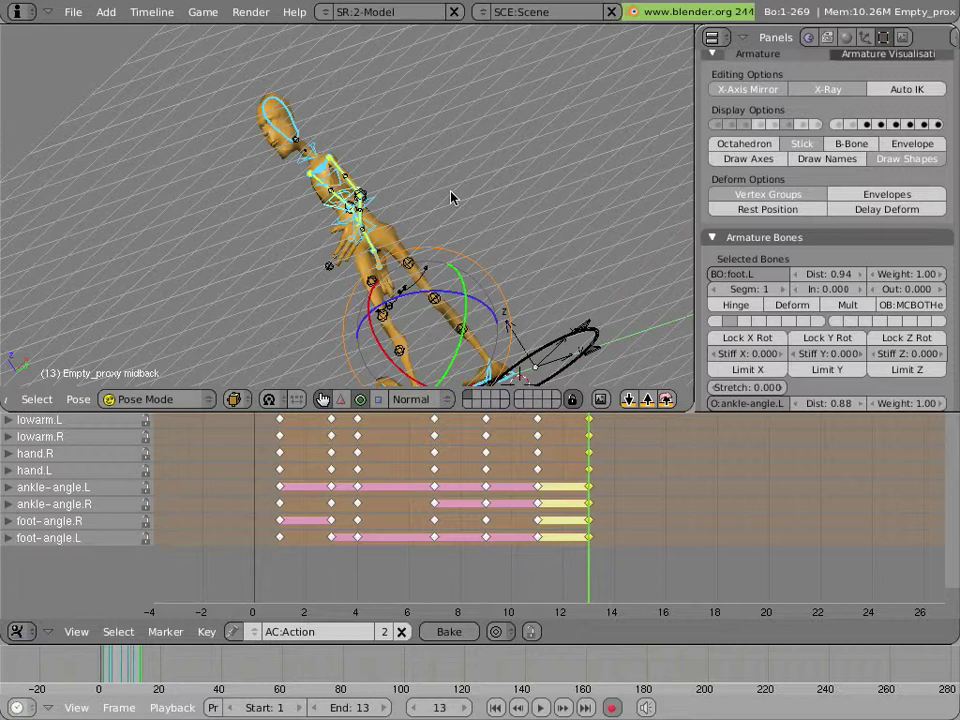
{"action": "key", "text": "KP_3"}
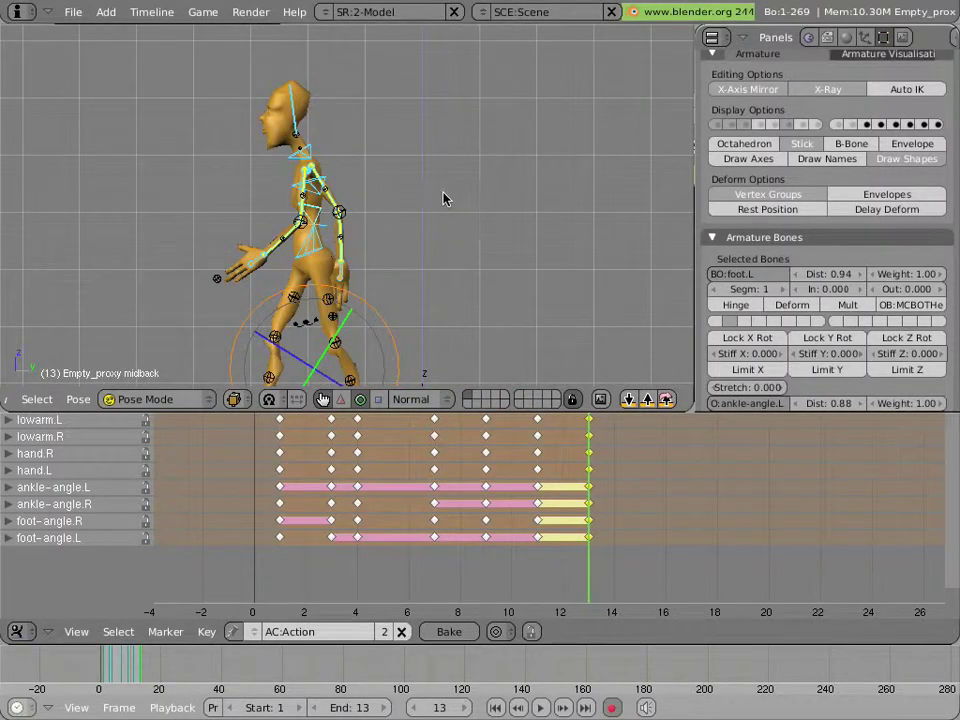
{"action": "mouse_move", "coordinate": [451, 197]}
{"action": "middle_mouse_down"}
{"action": "mouse_move", "coordinate": [451, 176]}
{"action": "mouse_move", "coordinate": [489, 113]}
{"action": "middle_mouse_up"}
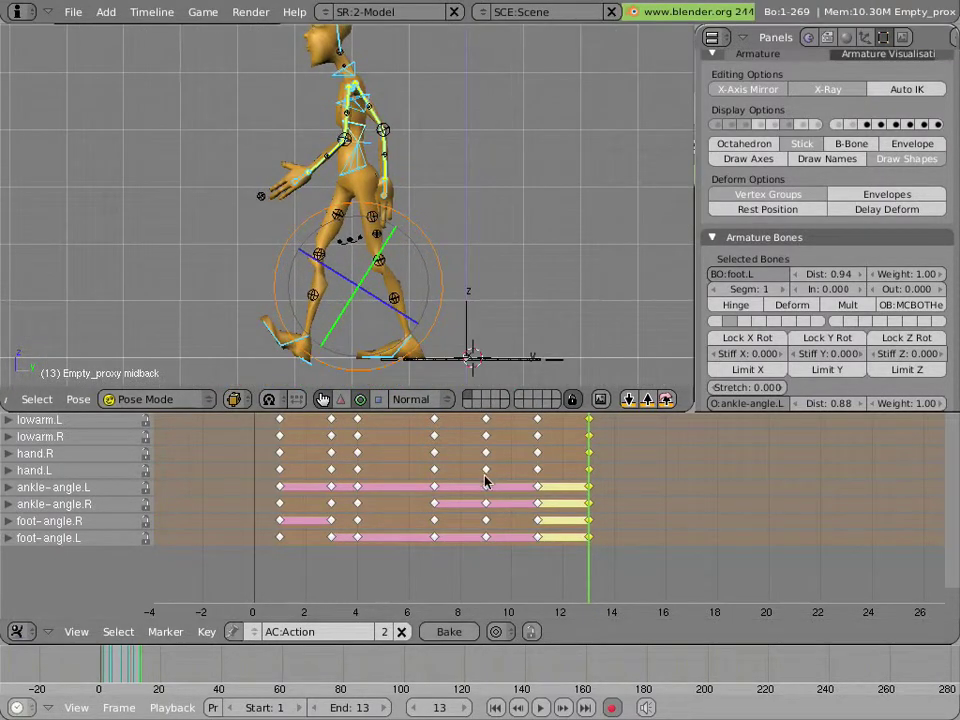
{"action": "mouse_move", "coordinate": [489, 480]}
{"action": "left_mouse_down"}
{"action": "mouse_move", "coordinate": [275, 477]}
{"action": "mouse_move", "coordinate": [594, 503]}
{"action": "mouse_move", "coordinate": [267, 470]}
{"action": "left_mouse_up"}
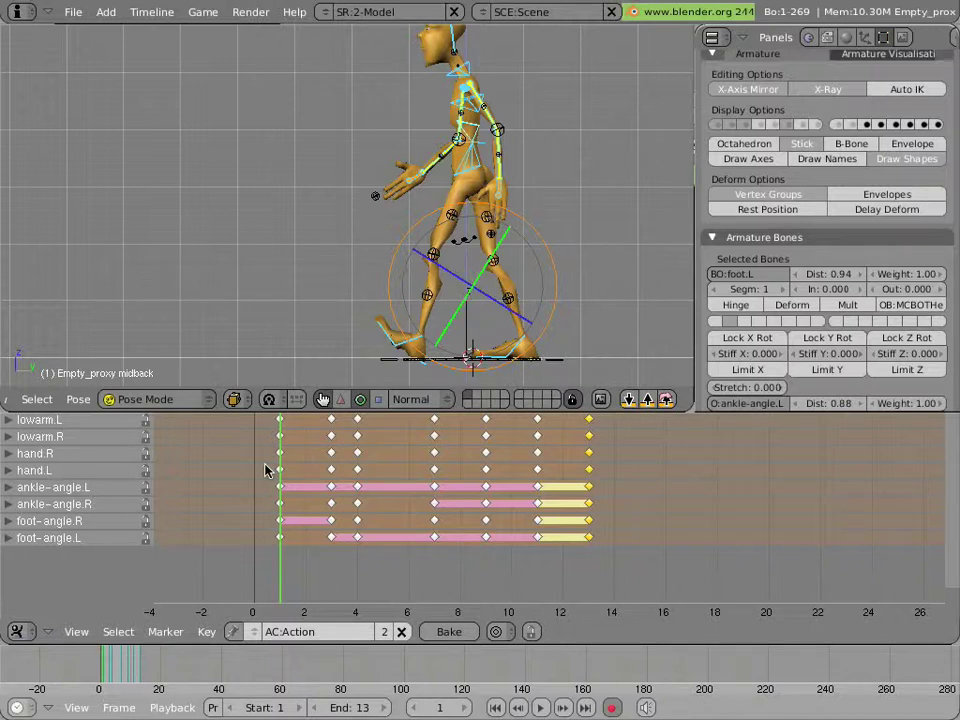
Step: Preview frames 1 to 13, then jump the current frame ahead to 25
{"action": "mouse_move", "coordinate": [267, 470]}
{"action": "left_mouse_down"}
{"action": "mouse_move", "coordinate": [594, 507]}
{"action": "mouse_move", "coordinate": [257, 497]}
{"action": "left_mouse_up"}
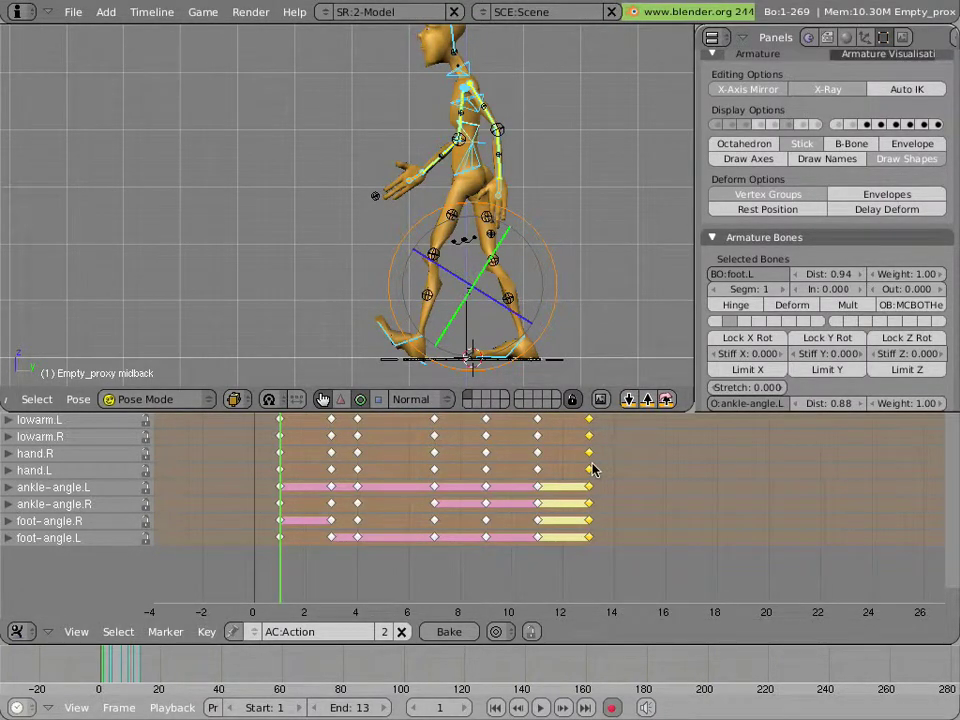
{"action": "key", "text": "Up"}
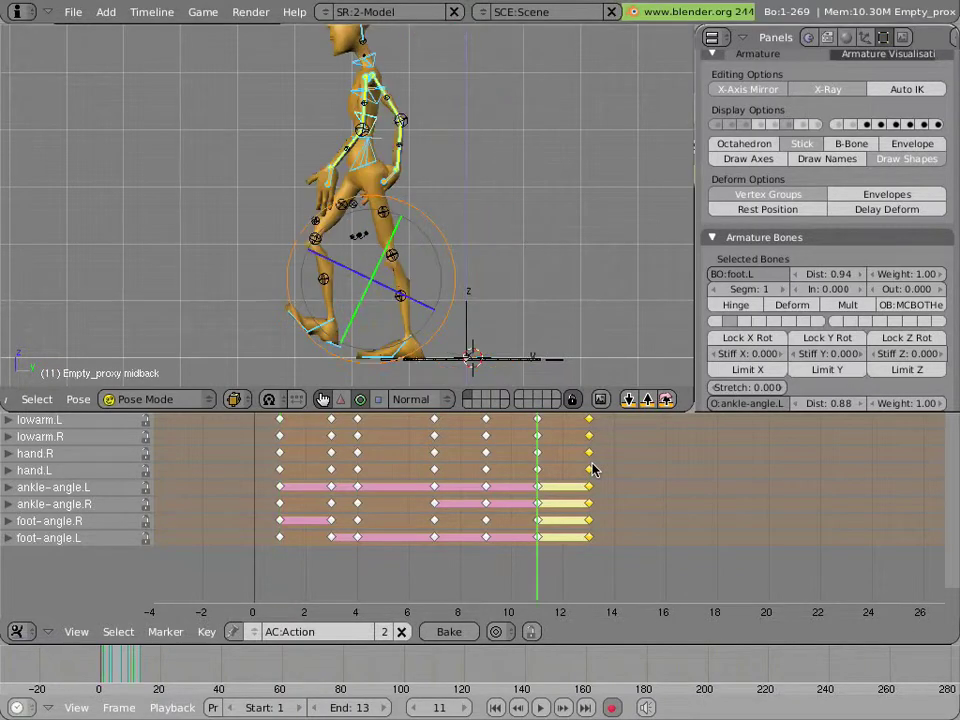
{"action": "key", "text": "Right"}
{"action": "key", "text": "Right"}
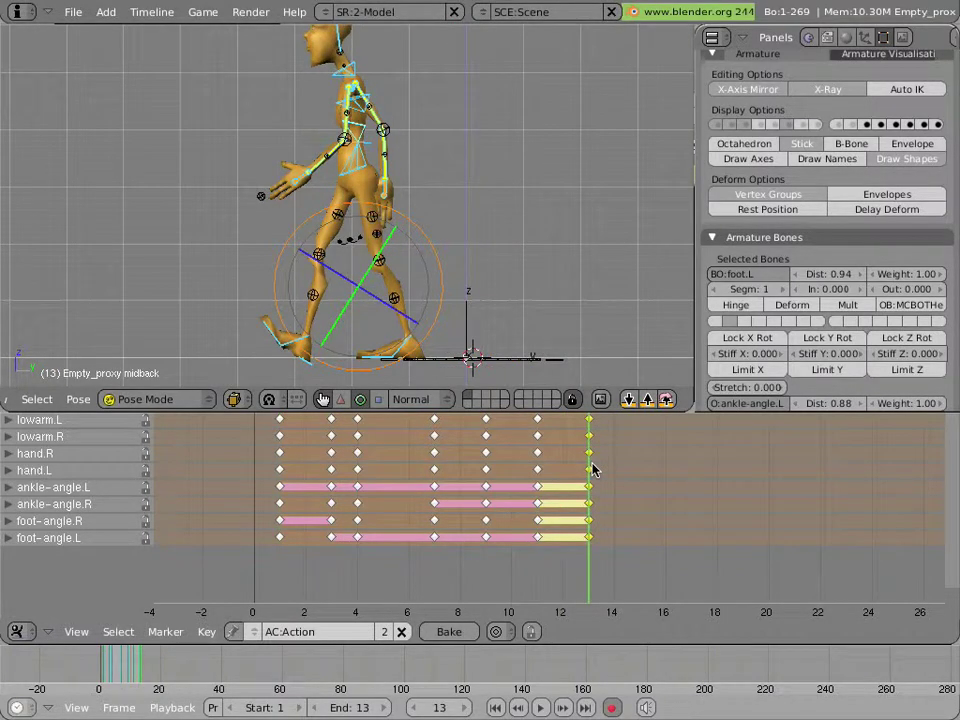
{"action": "key", "text": "shift+Left"}
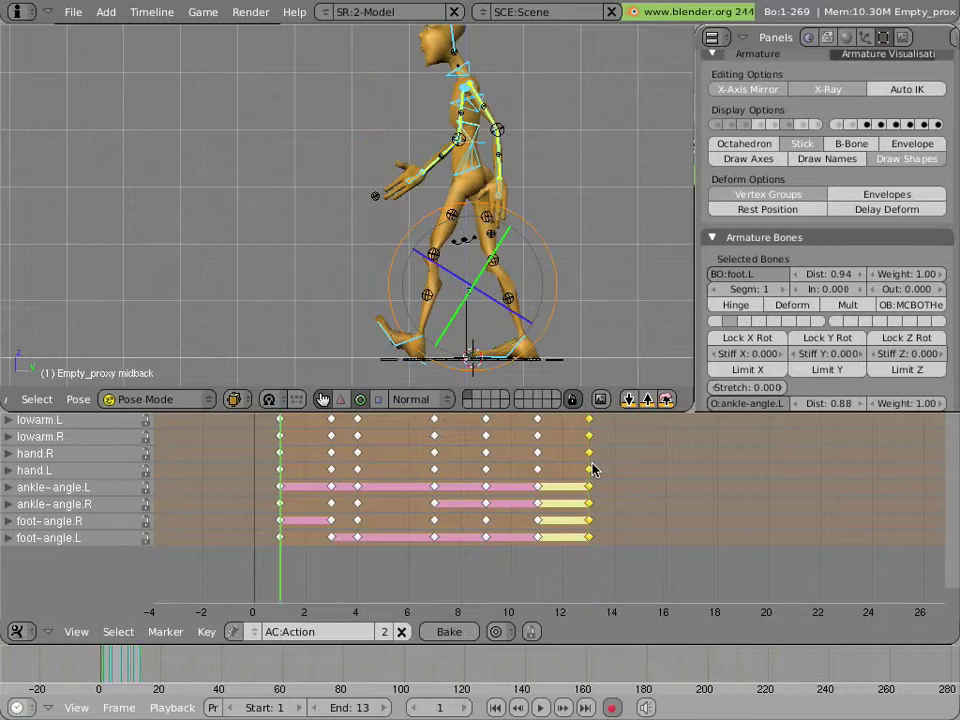
{"action": "key", "text": "Up"}
{"action": "key", "text": "Up"}
{"action": "key", "text": "Down"}
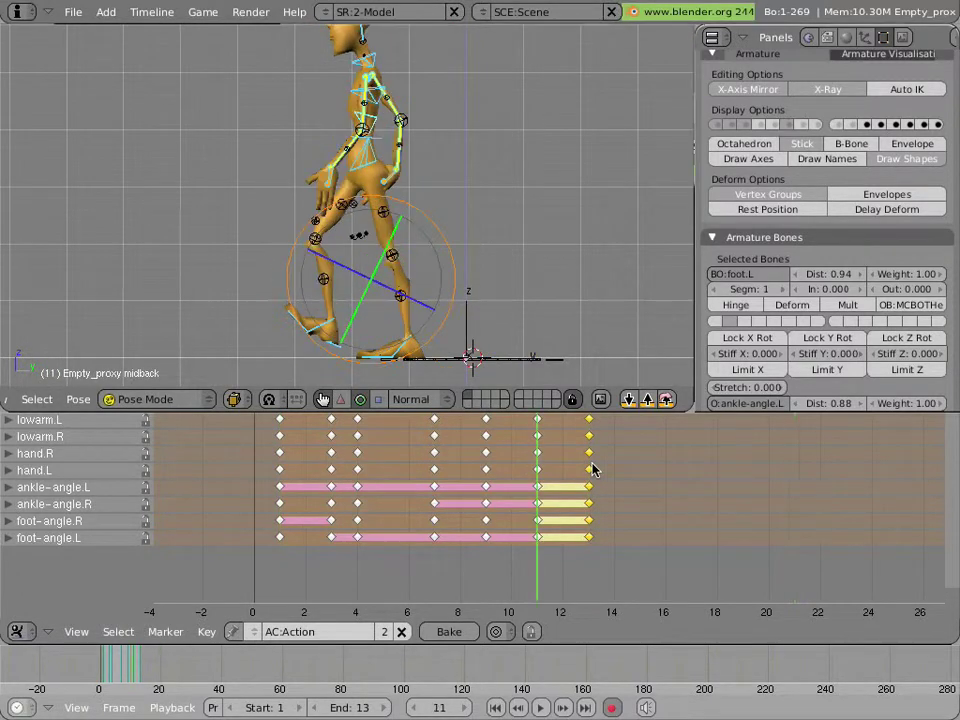
{"action": "key", "text": "Right"}
{"action": "key", "text": "Right"}
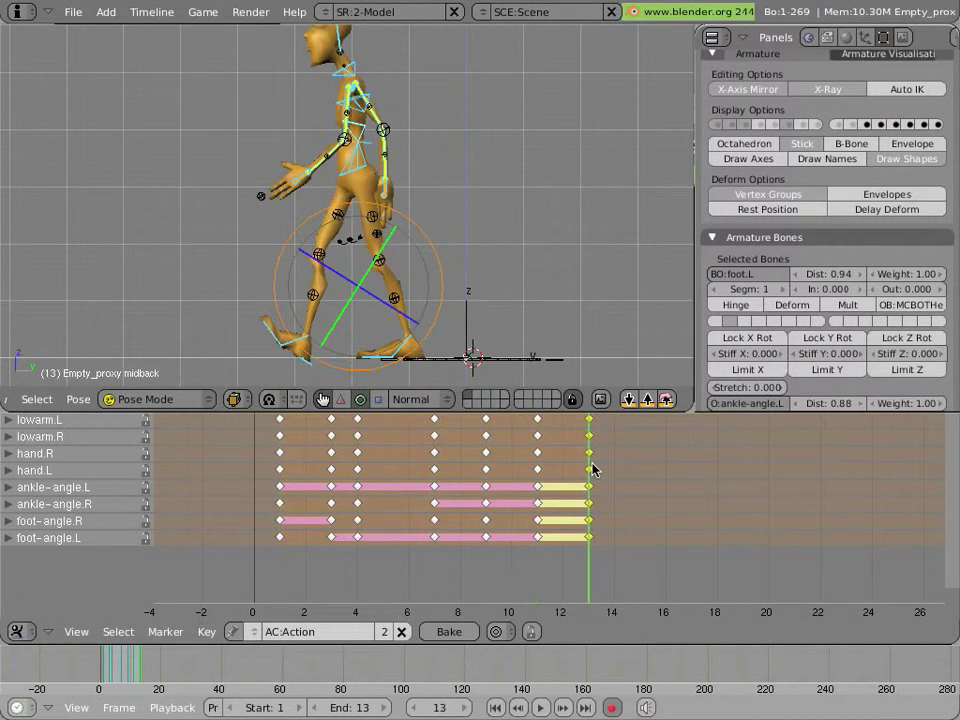
{"action": "key", "text": "Up"}
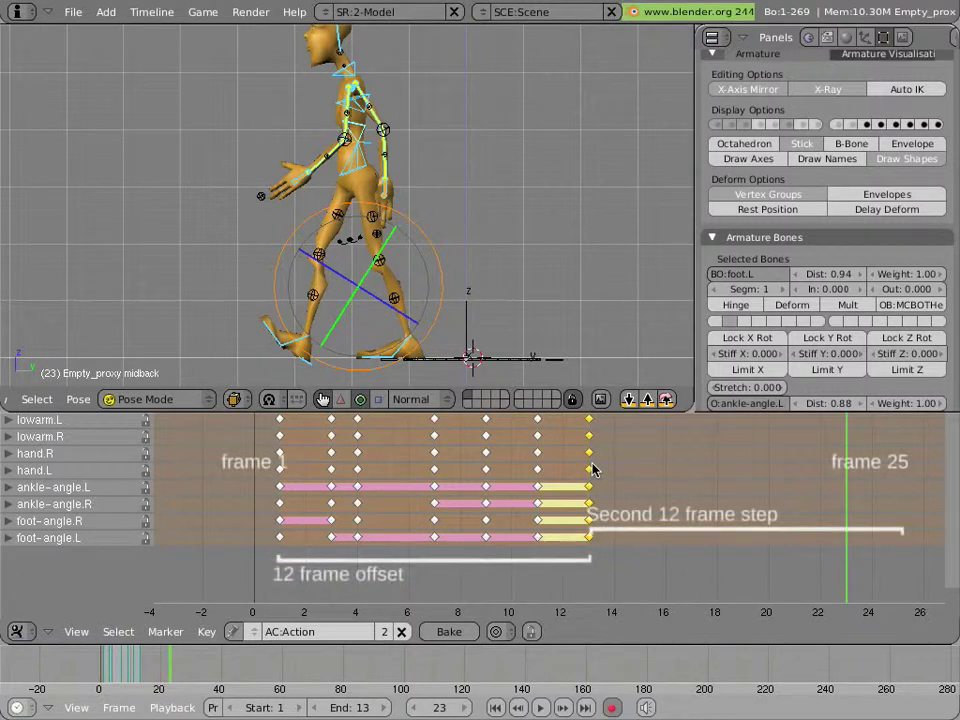
{"action": "key", "text": "Right"}
{"action": "key", "text": "Right"}
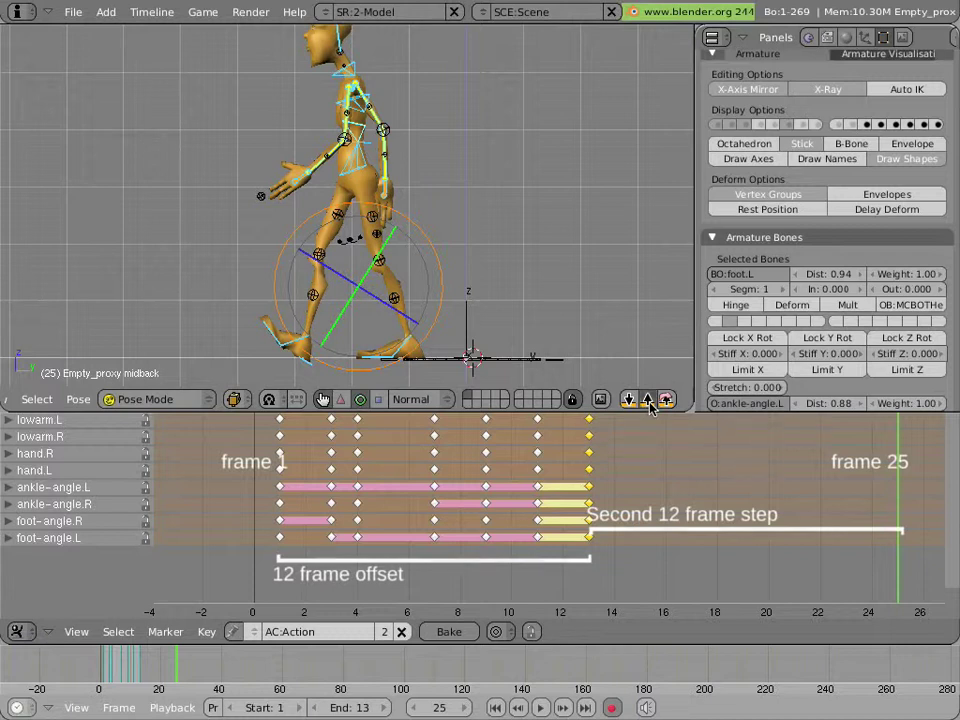
Step: Paste the copied pose at frame 25 and return the current frame to 13
{"action": "left_click", "coordinate": [648, 401]}
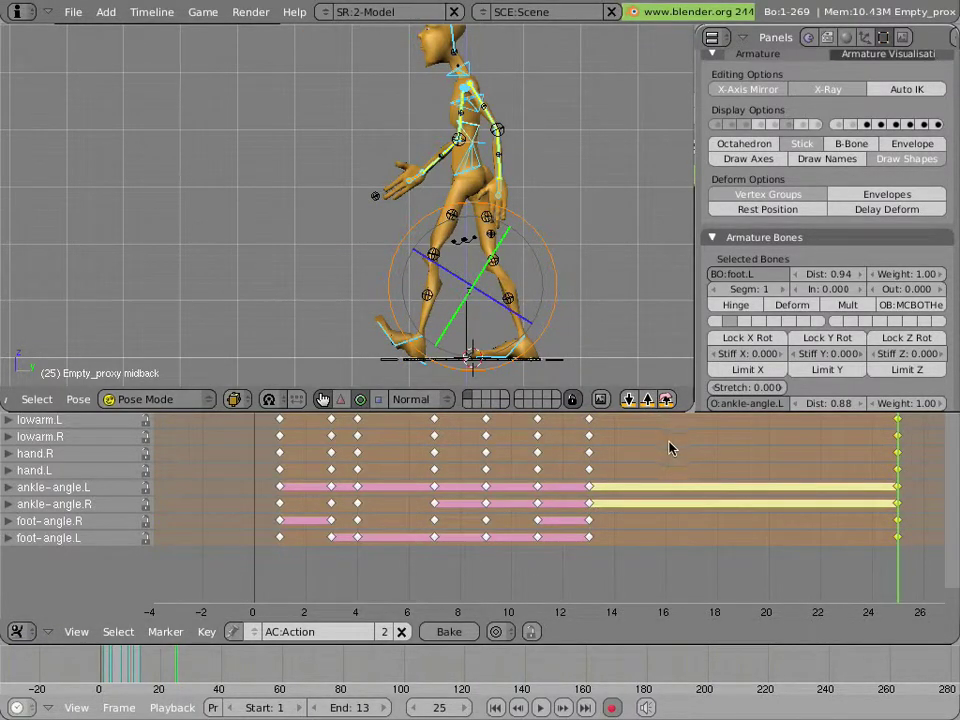
{"action": "left_click_drag", "start_coordinate": [671, 444], "coordinate": [600, 451]}
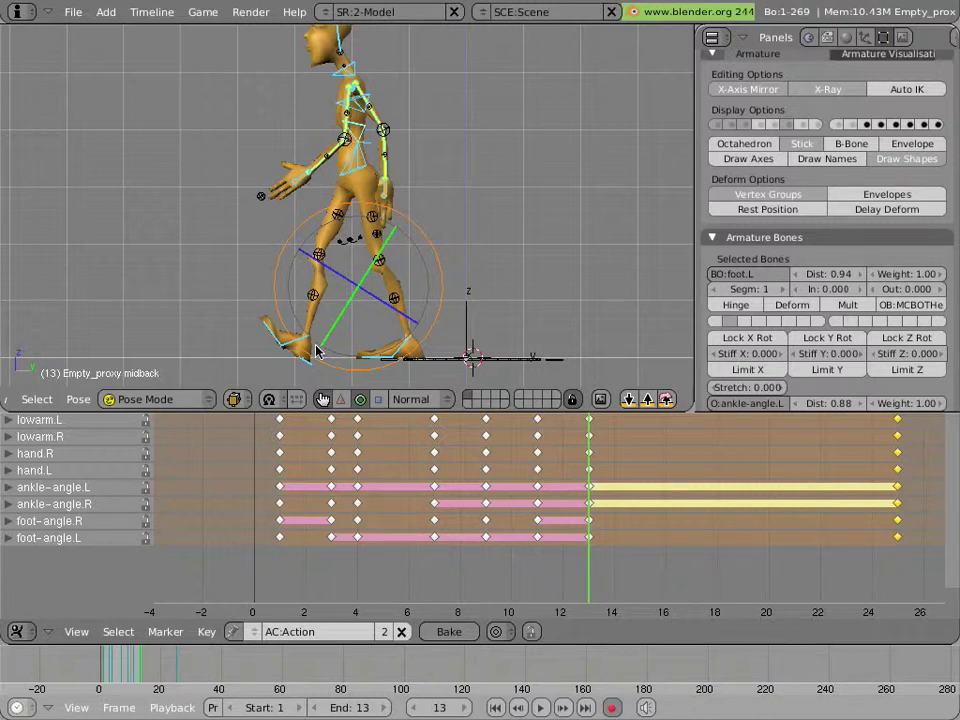
Step: Select foot.R, foot.L and the torso bone, then switch to front view
{"action": "scroll", "coordinate": [316, 350], "scroll_direction": "up", "scroll_amount": 2}
{"action": "scroll", "coordinate": [290, 340], "scroll_direction": "up", "scroll_amount": 1}
{"action": "scroll", "coordinate": [259, 330], "scroll_direction": "up", "scroll_amount": 3}
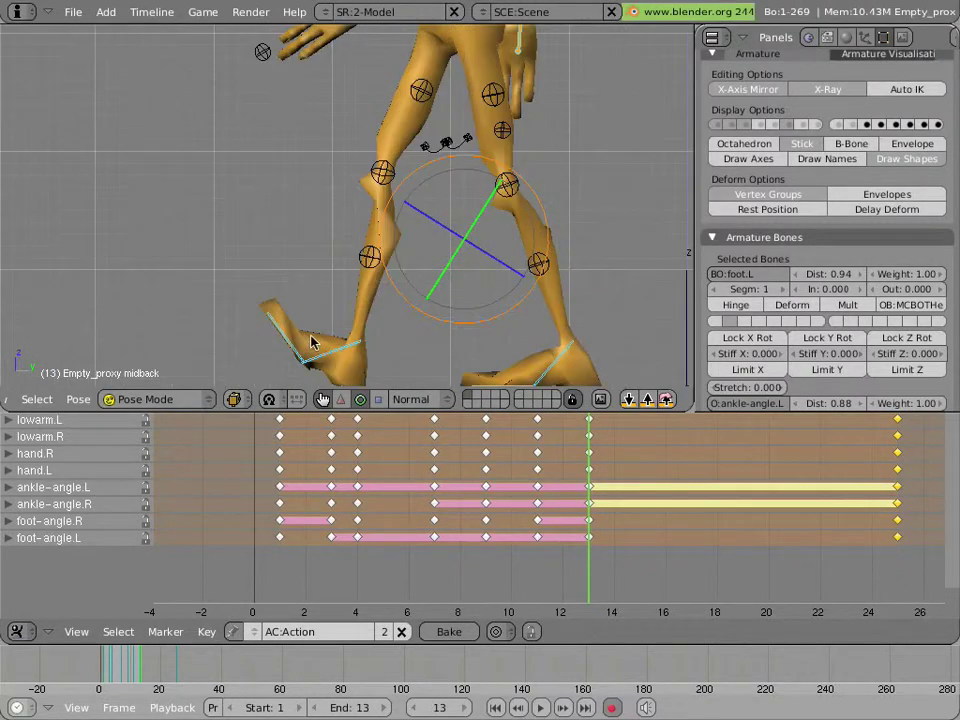
{"action": "middle_click_drag", "start_coordinate": [310, 342], "coordinate": [296, 199], "text": "shift"}
{"action": "right_click", "coordinate": [338, 248]}
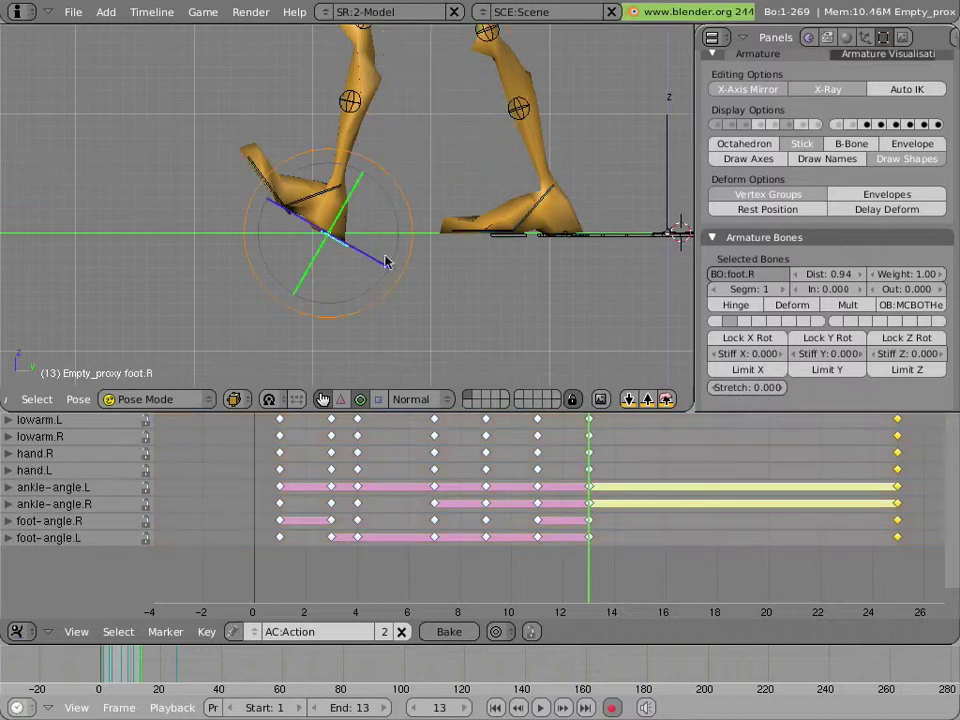
{"action": "middle_click_drag", "start_coordinate": [553, 223], "coordinate": [564, 285]}
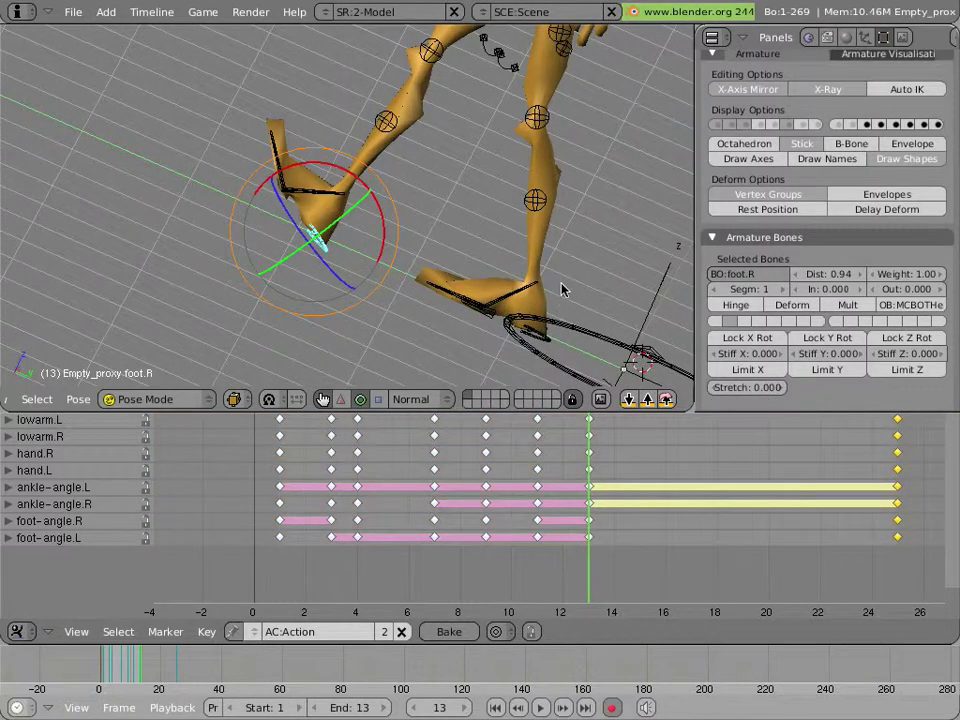
{"action": "right_click", "coordinate": [555, 342], "text": "shift"}
{"action": "middle_click_drag", "start_coordinate": [555, 342], "coordinate": [368, 88]}
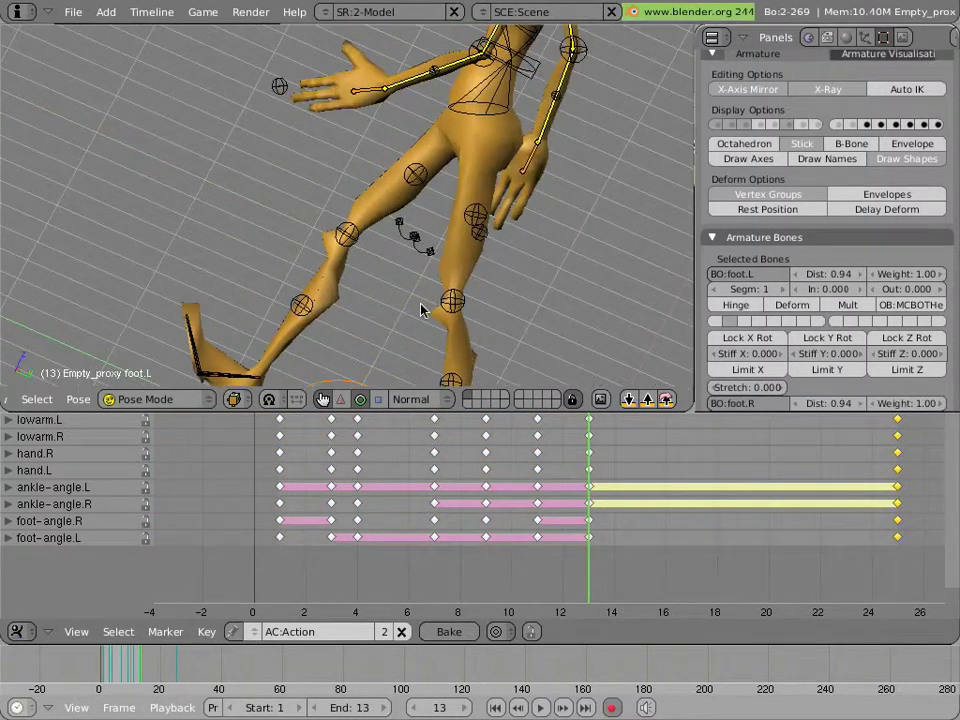
{"action": "right_click", "coordinate": [528, 80], "text": "shift"}
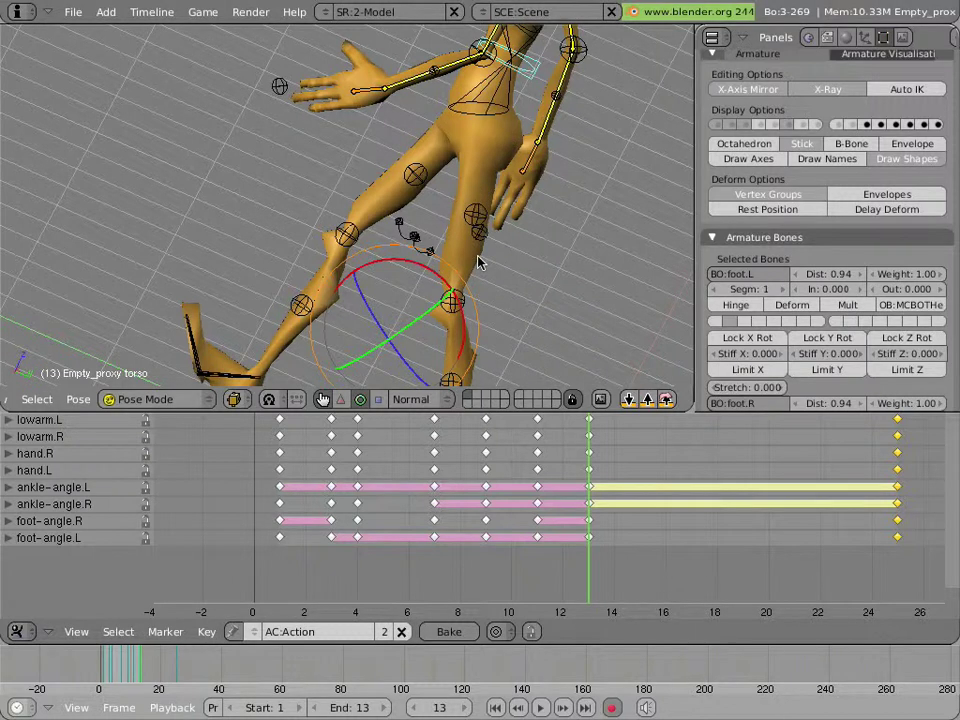
{"action": "key", "text": "KP_1"}
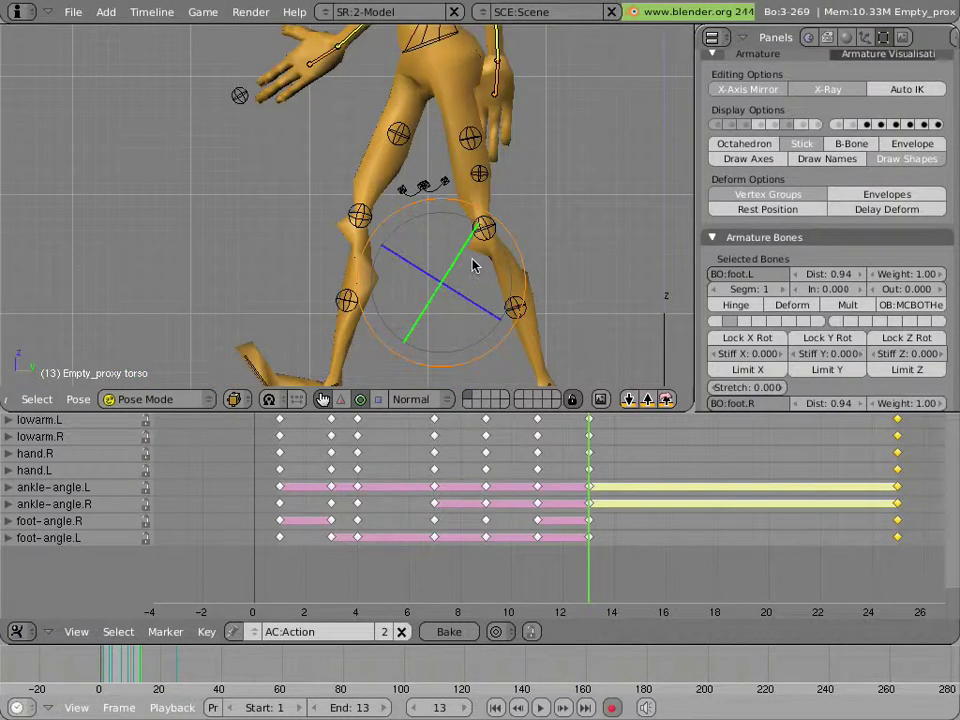
{"action": "middle_click_drag", "start_coordinate": [473, 265], "coordinate": [492, 88], "text": "shift"}
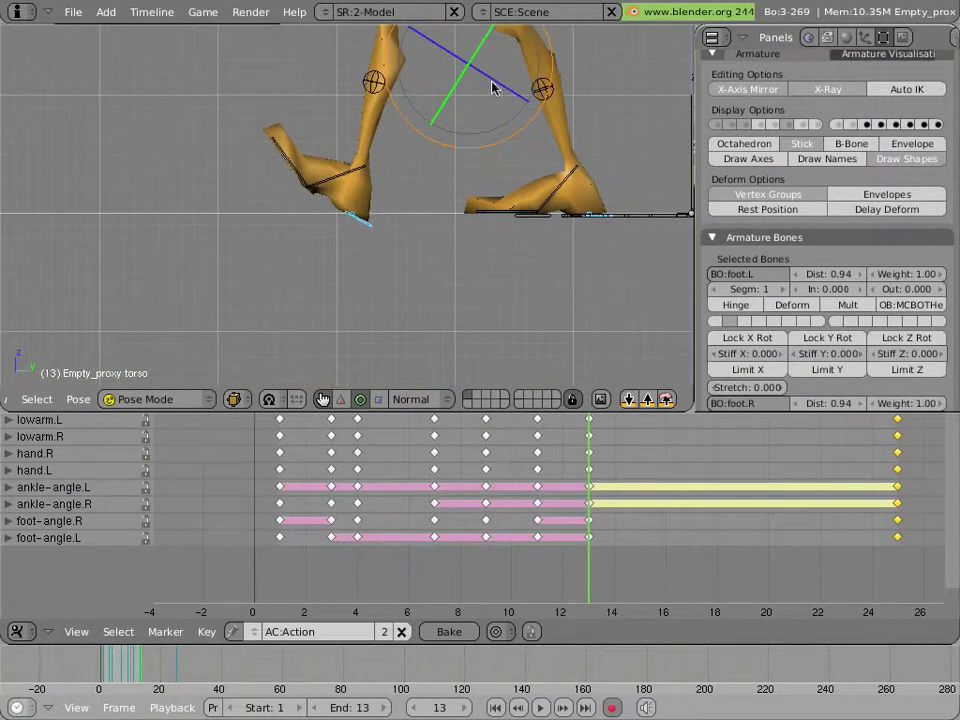
Step: At frame 25, move the selected feet and torso 4 units forward along Y
{"action": "left_click", "coordinate": [352, 252]}
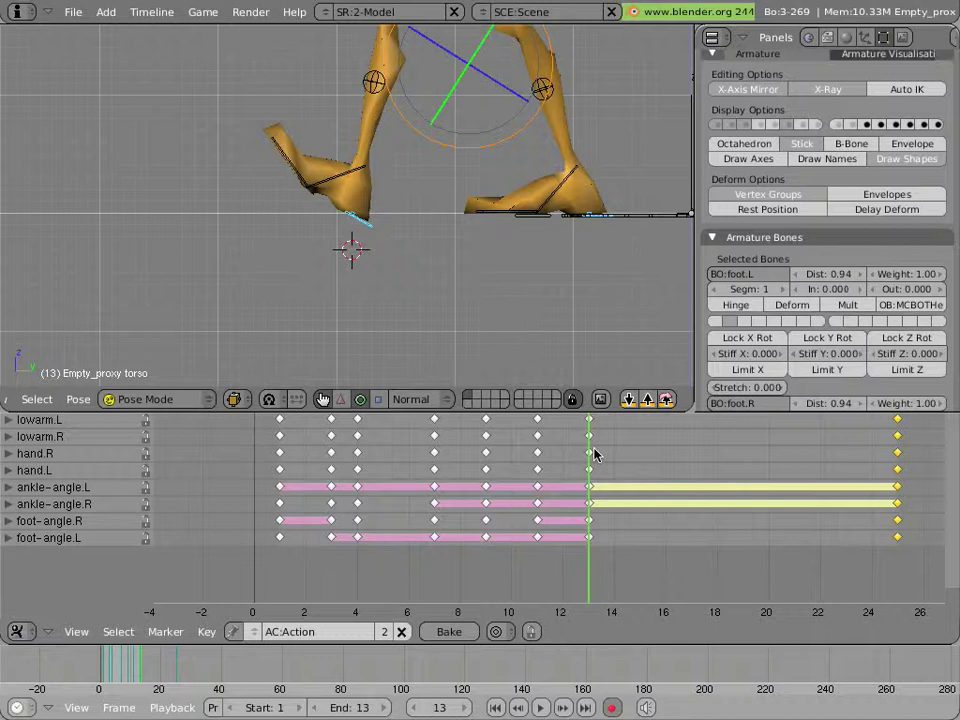
{"action": "left_click_drag", "start_coordinate": [594, 454], "coordinate": [898, 460]}
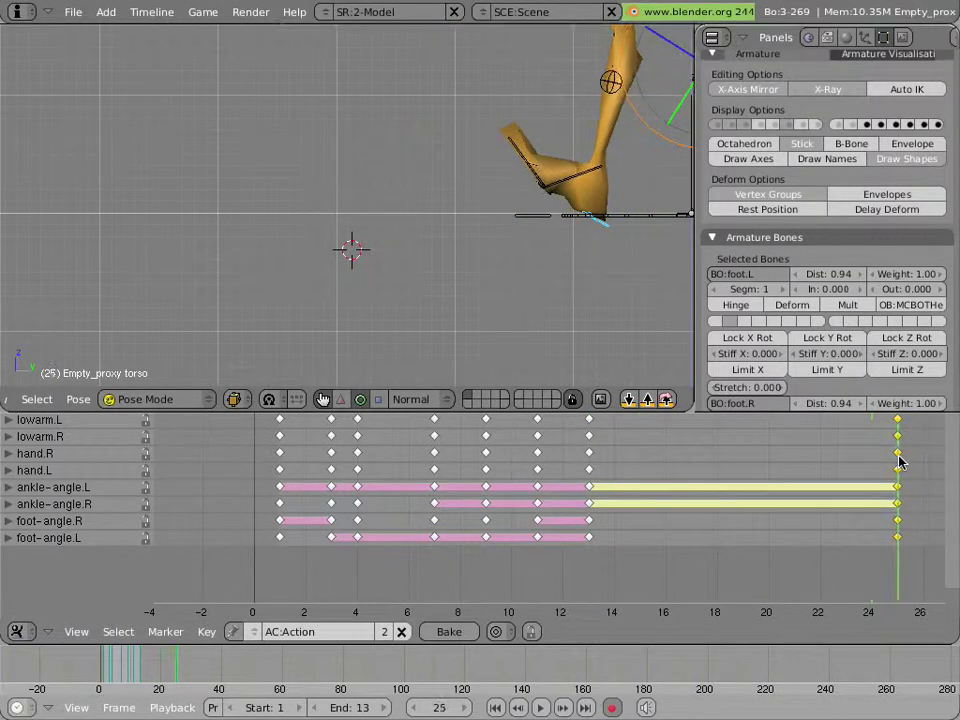
{"action": "middle_click_drag", "start_coordinate": [587, 251], "coordinate": [411, 278], "text": "shift"}
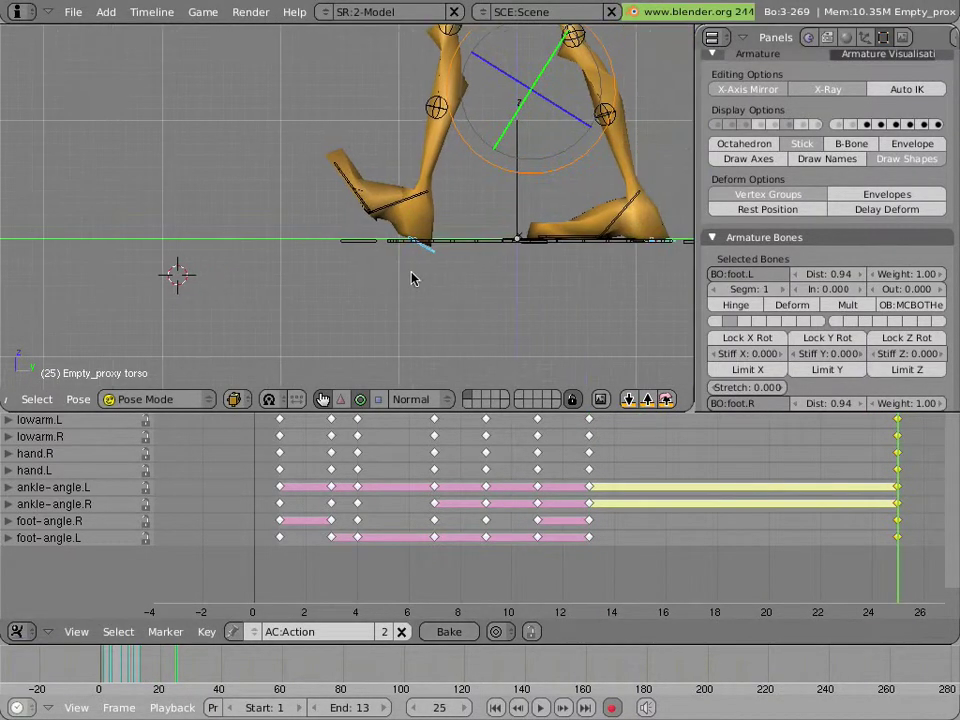
{"action": "key", "text": "s"}
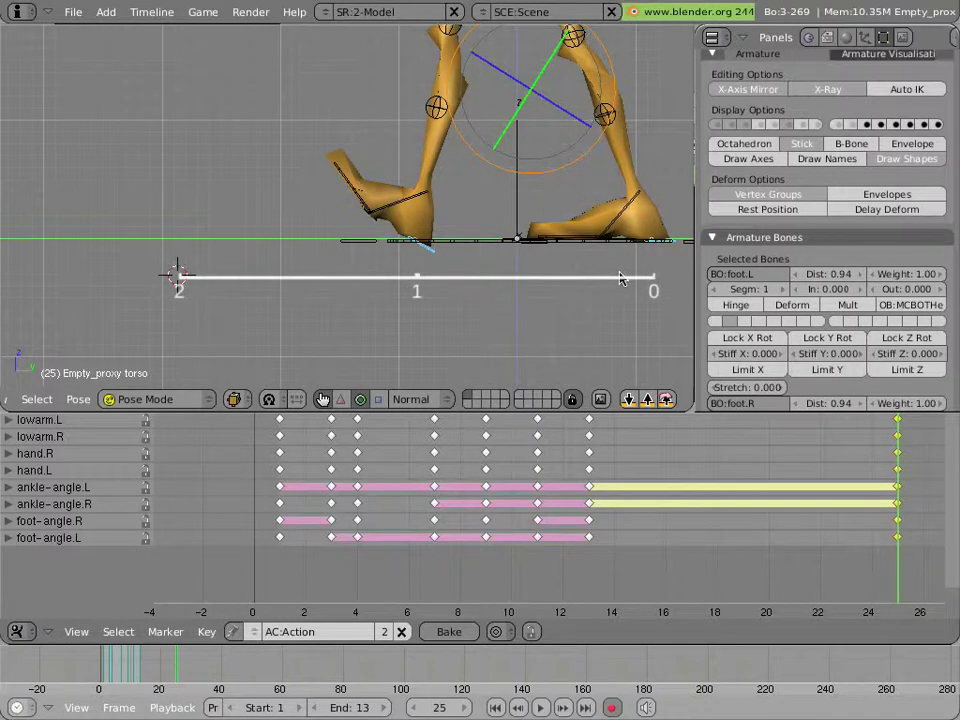
{"action": "key", "text": "g"}
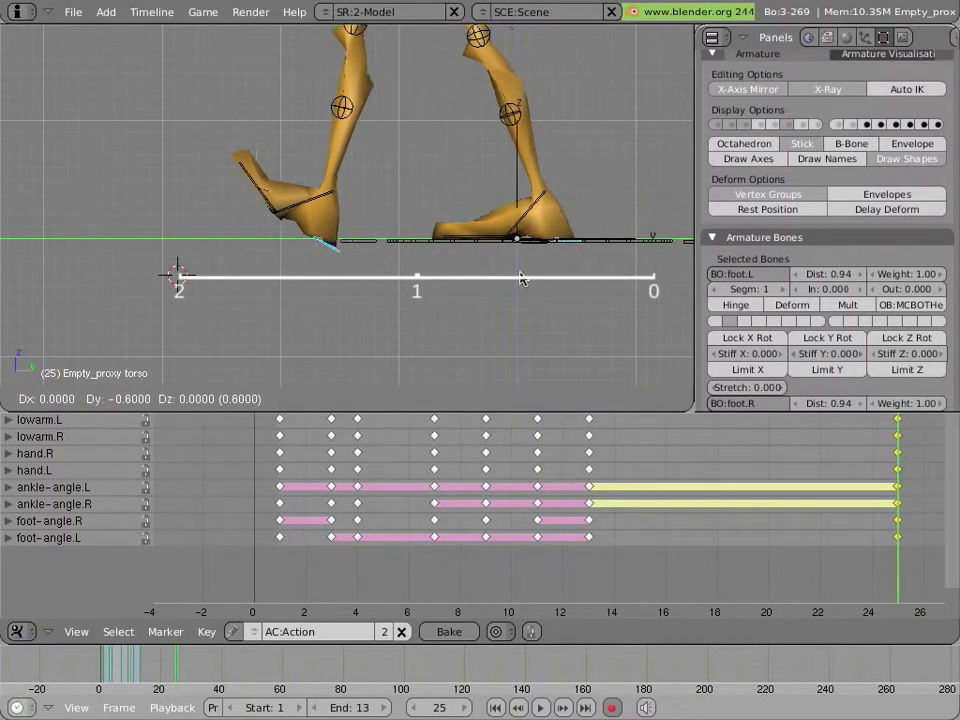
{"action": "left_click", "coordinate": [152, 279]}
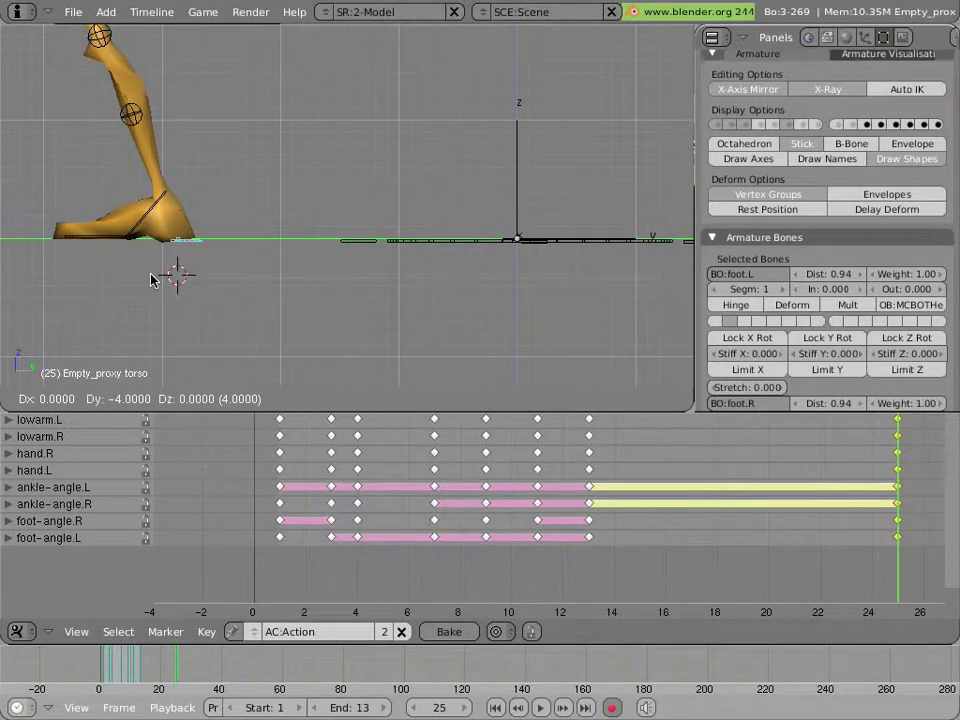
Step: Scrub the timeline back to frame 7 to review the stride
{"action": "scroll", "coordinate": [250, 265], "scroll_direction": "down", "scroll_amount": 4}
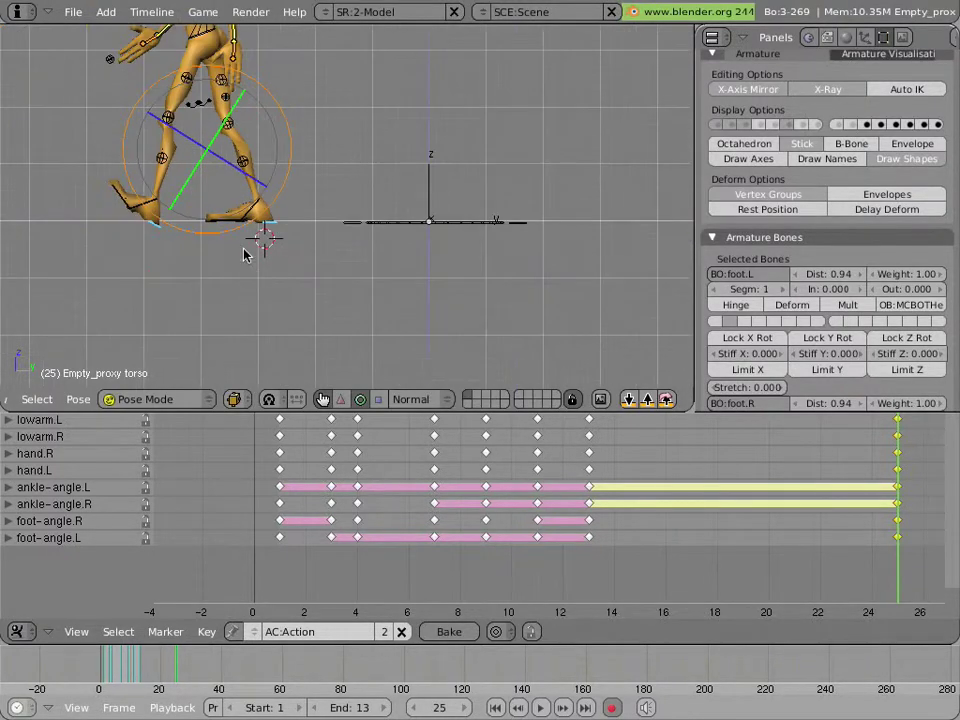
{"action": "middle_click_drag", "start_coordinate": [257, 243], "coordinate": [329, 326], "text": "shift"}
{"action": "mouse_move", "coordinate": [896, 555]}
{"action": "left_mouse_down"}
{"action": "mouse_move", "coordinate": [416, 515]}
{"action": "mouse_move", "coordinate": [913, 517]}
{"action": "left_mouse_up"}
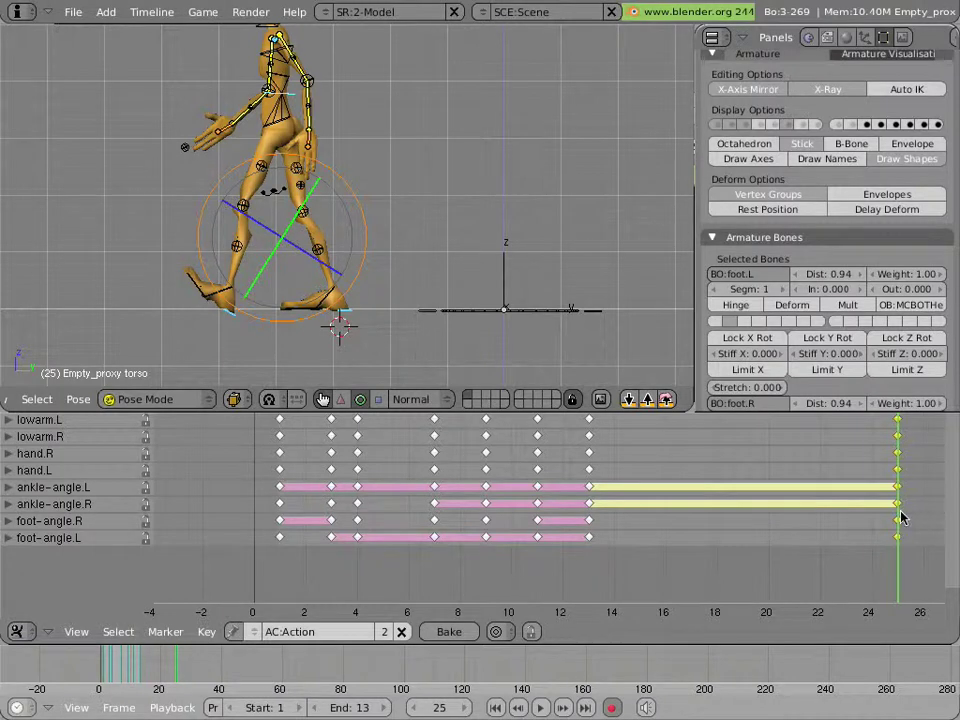
{"action": "left_click_drag", "start_coordinate": [900, 514], "coordinate": [459, 502]}
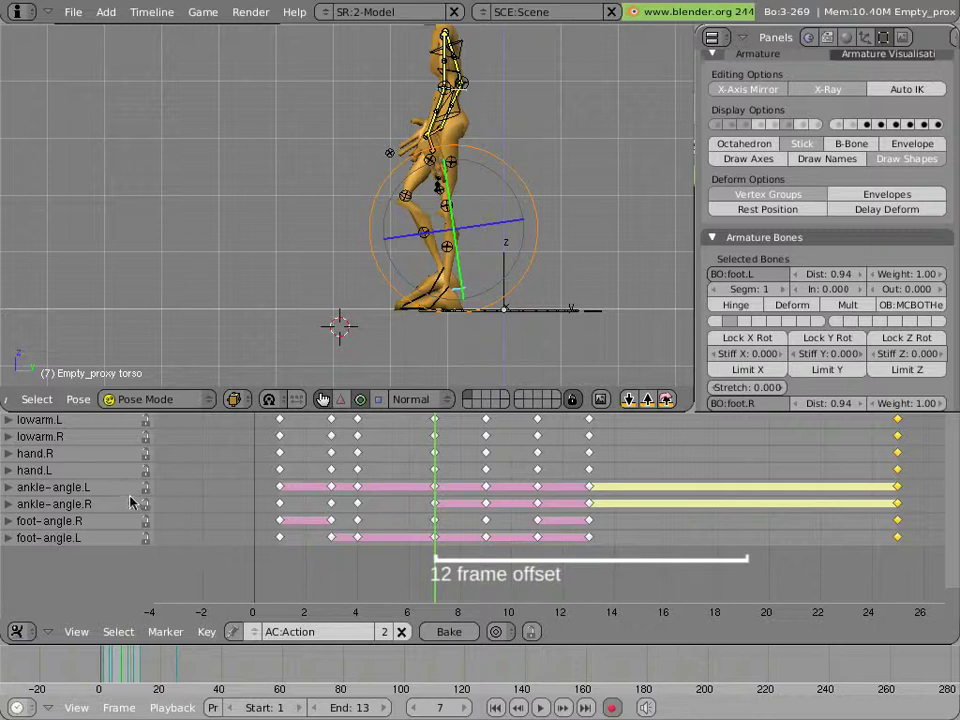
Step: Copy the all-bones pose at frame 7 and paste it flipped at frame 19
{"action": "key", "text": "a"}
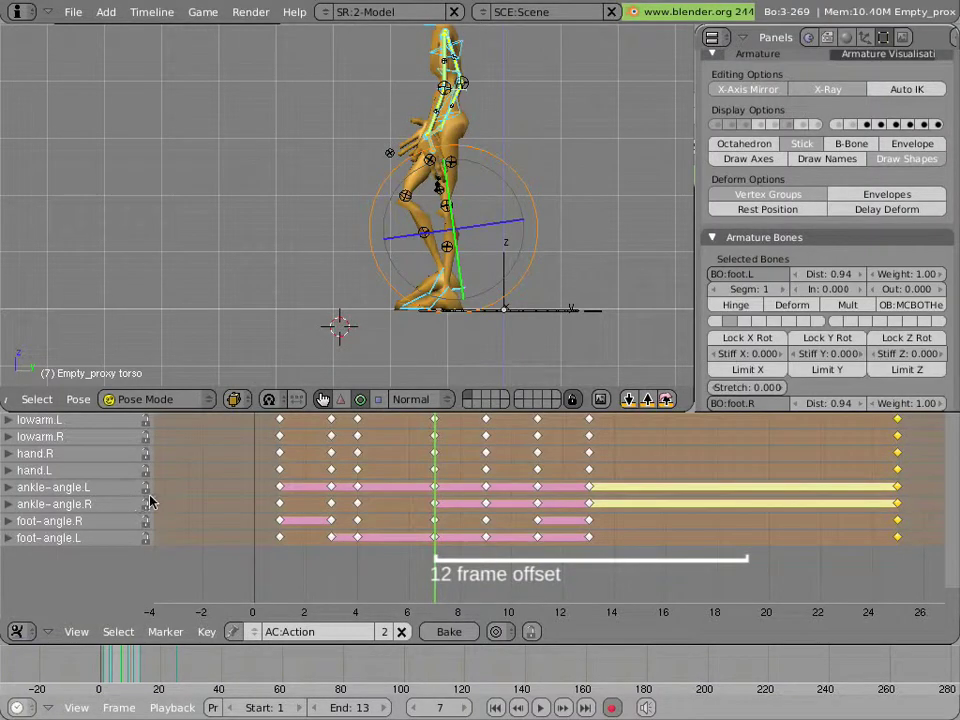
{"action": "left_click", "coordinate": [630, 400]}
{"action": "left_click", "coordinate": [648, 400]}
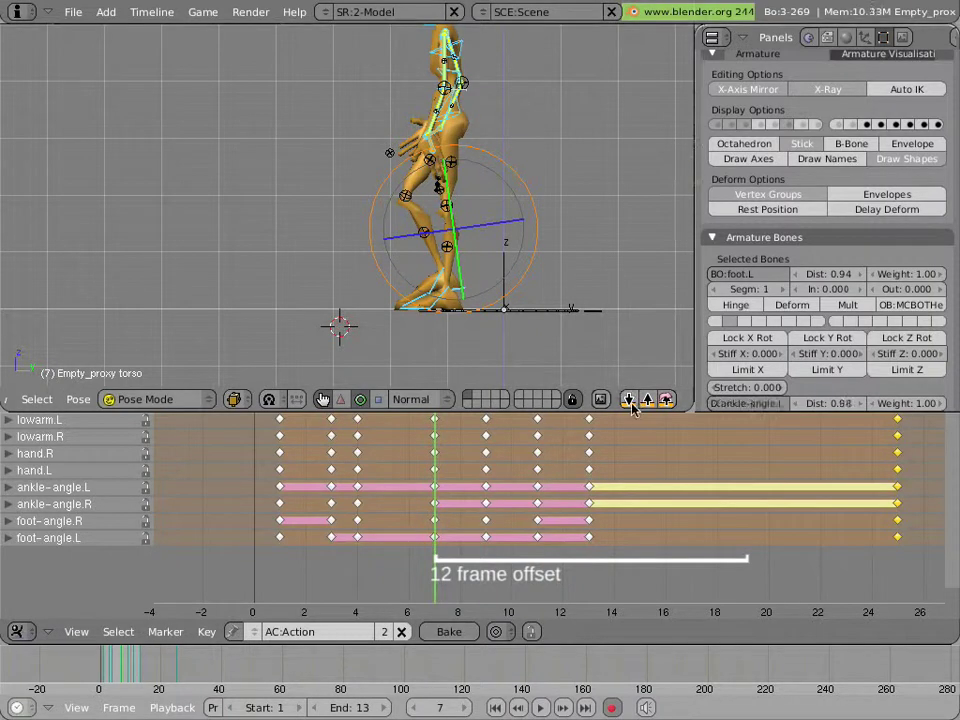
{"action": "key", "text": "alt+a"}
{"action": "key", "text": "Right"}
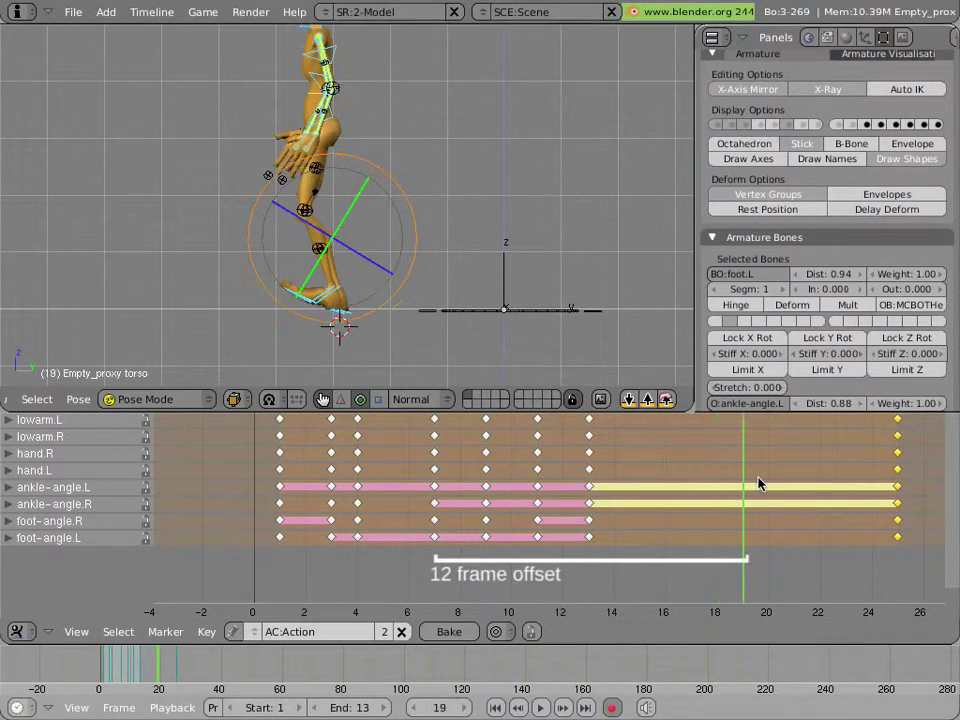
{"action": "left_click", "coordinate": [600, 480]}
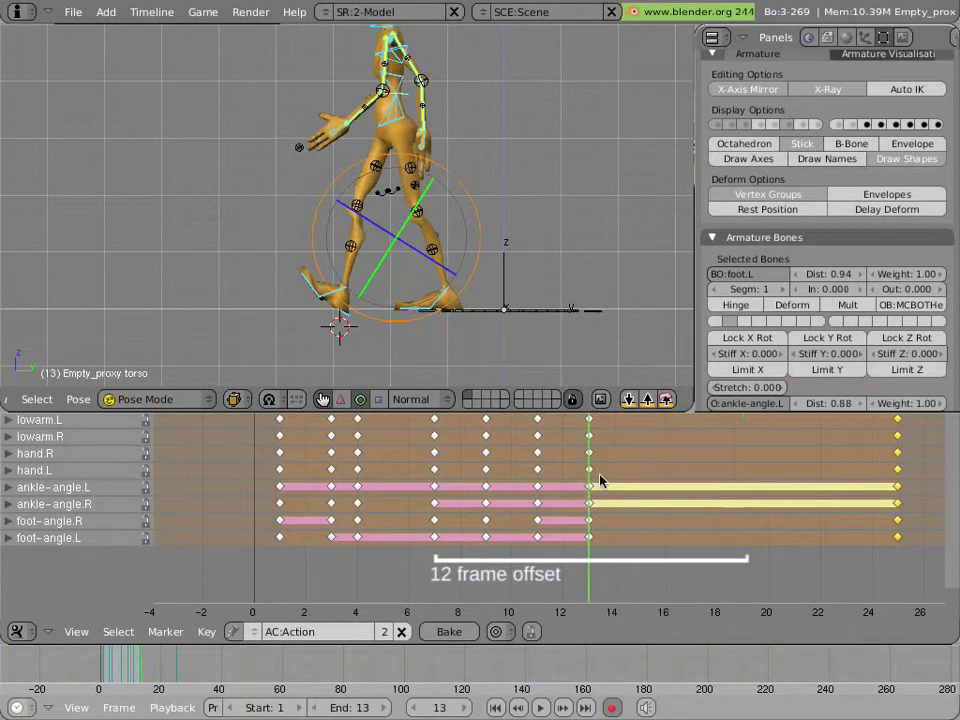
{"action": "mouse_move", "coordinate": [600, 480]}
{"action": "left_mouse_down"}
{"action": "mouse_move", "coordinate": [660, 538]}
{"action": "mouse_move", "coordinate": [715, 481]}
{"action": "mouse_move", "coordinate": [755, 481]}
{"action": "left_mouse_up"}
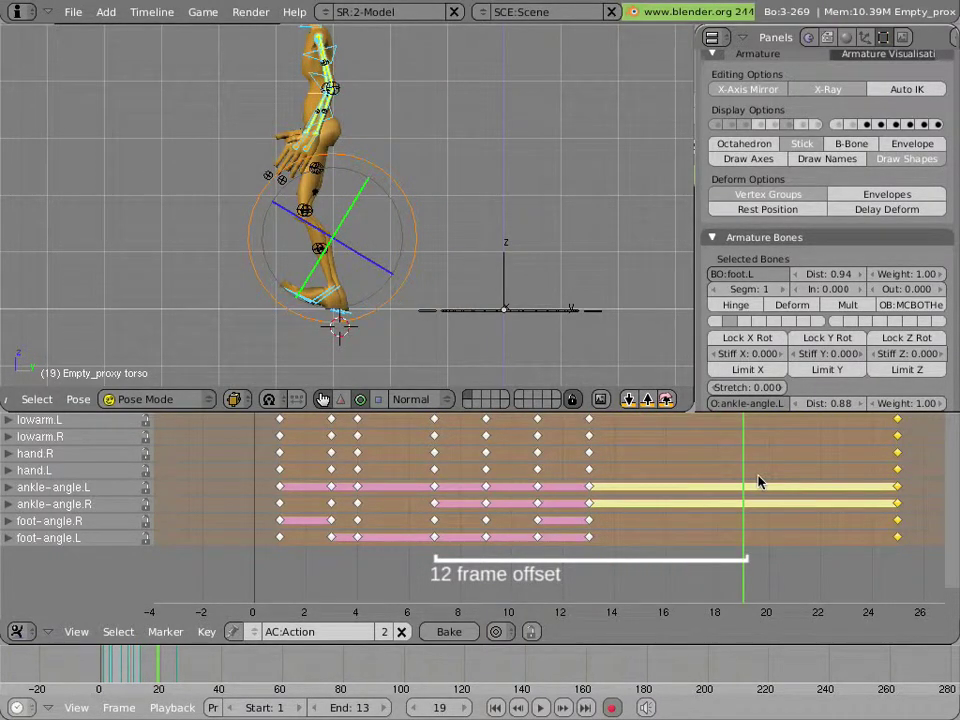
{"action": "left_click", "coordinate": [666, 400]}
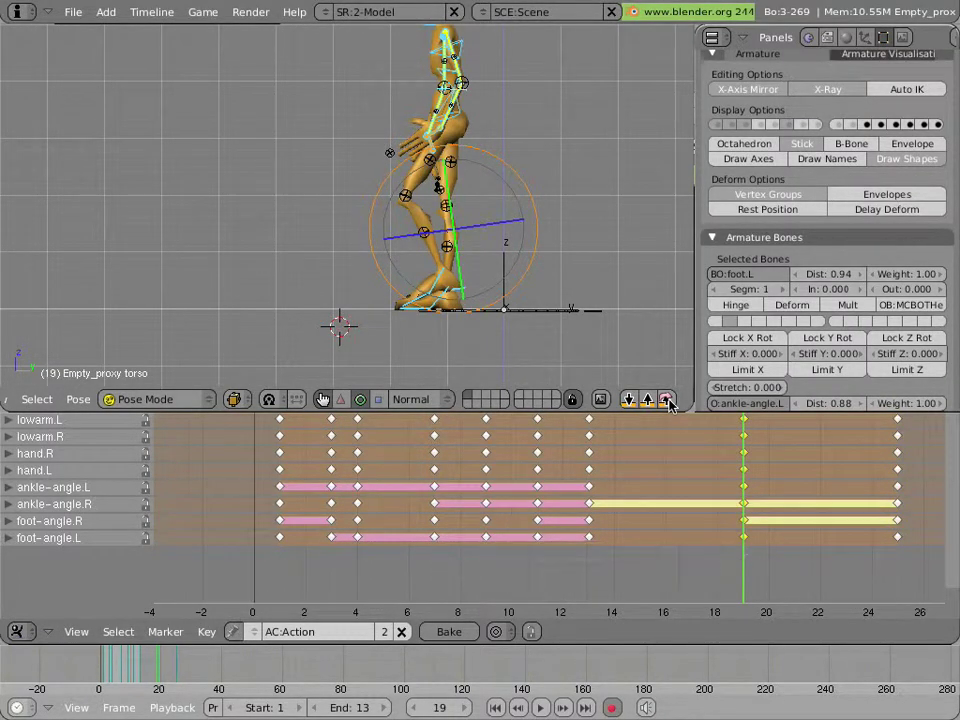
Step: Select the torso and both foot bones, with the torso active
{"action": "right_click", "coordinate": [470, 100]}
{"action": "right_click", "coordinate": [460, 90]}
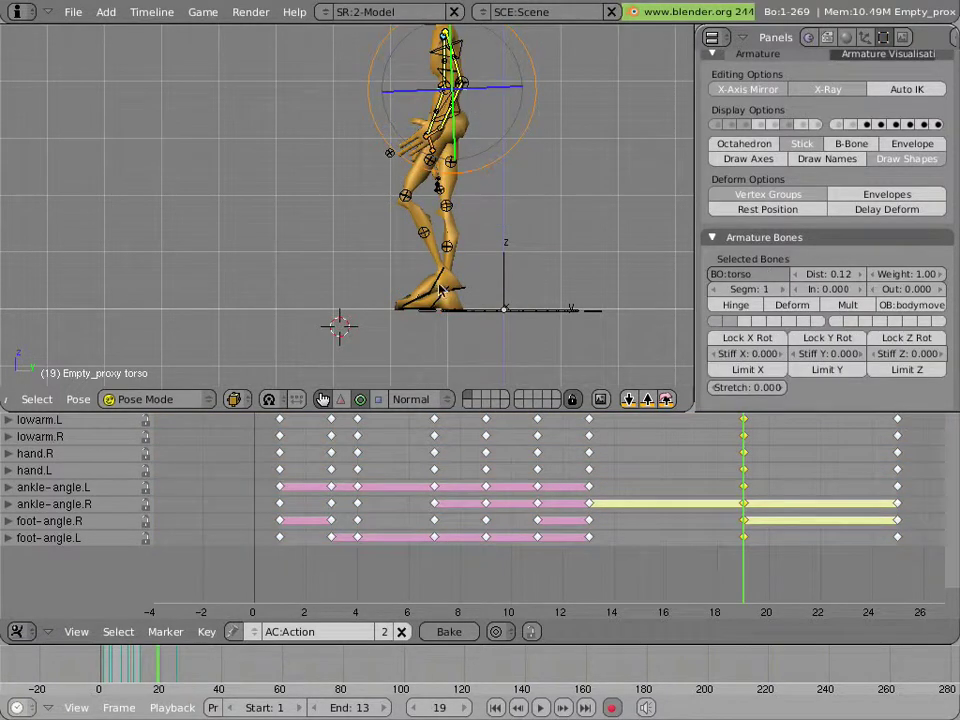
{"action": "scroll", "coordinate": [427, 313], "scroll_direction": "up", "scroll_amount": 3}
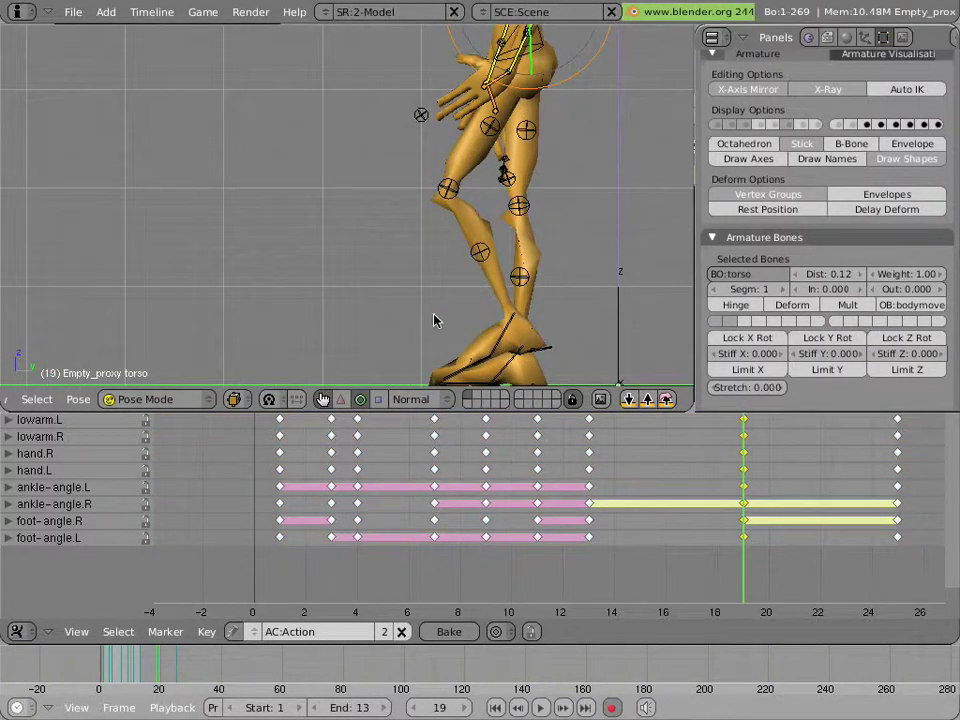
{"action": "middle_click_drag", "start_coordinate": [434, 321], "coordinate": [454, 203], "text": "shift"}
{"action": "scroll", "coordinate": [402, 178], "scroll_direction": "up", "scroll_amount": 1}
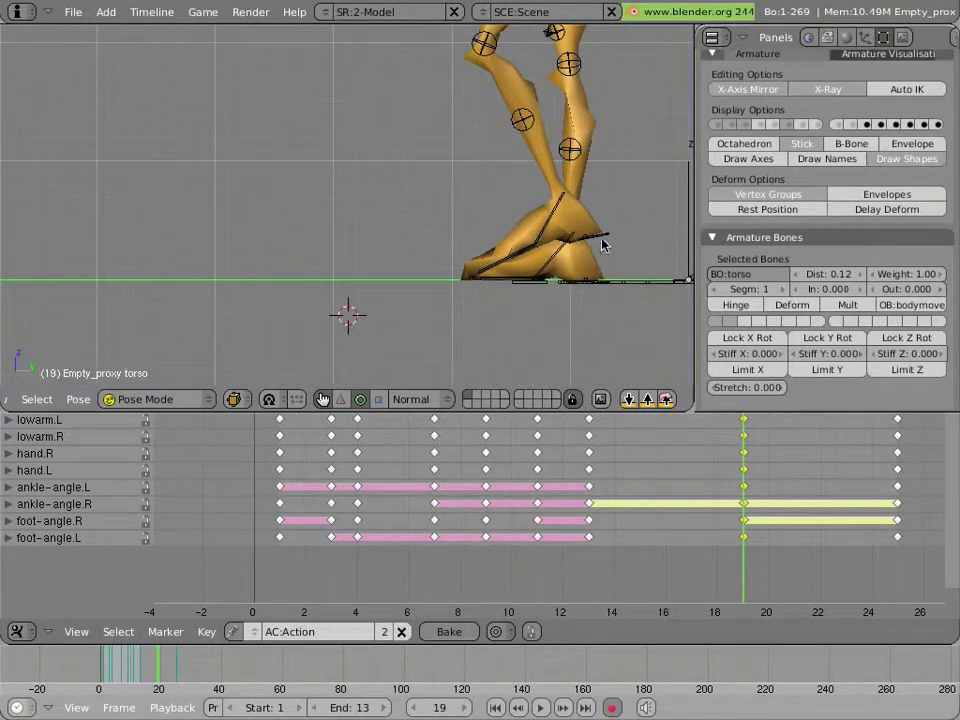
{"action": "right_click", "coordinate": [610, 285], "text": "shift"}
{"action": "right_click", "coordinate": [607, 289], "text": "shift"}
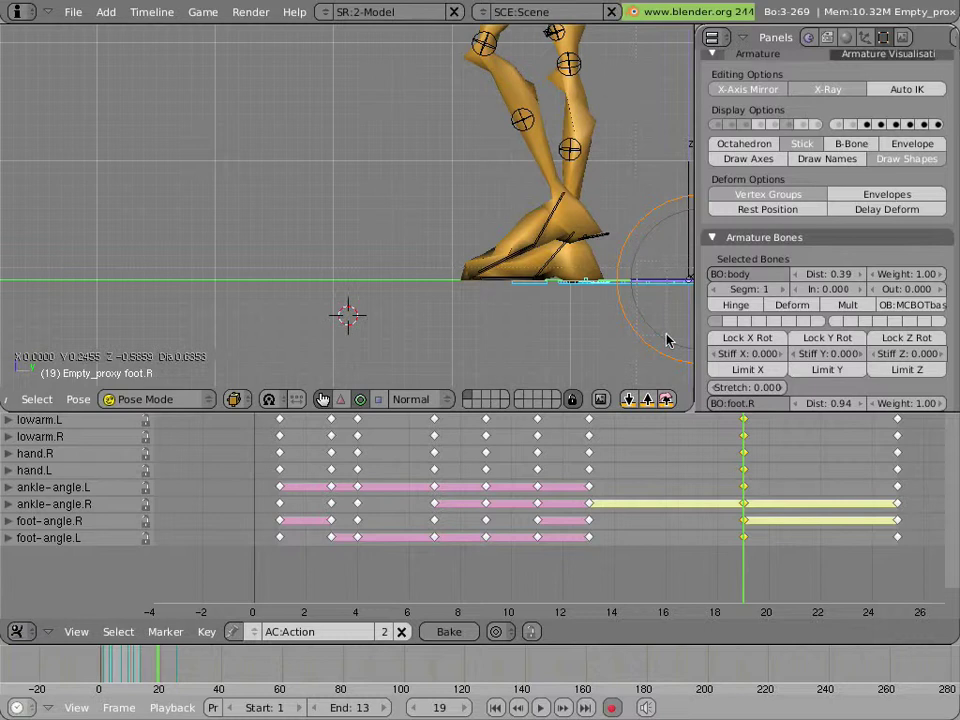
{"action": "right_click", "coordinate": [598, 187], "text": "shift"}
{"action": "right_click", "coordinate": [585, 280], "text": "shift"}
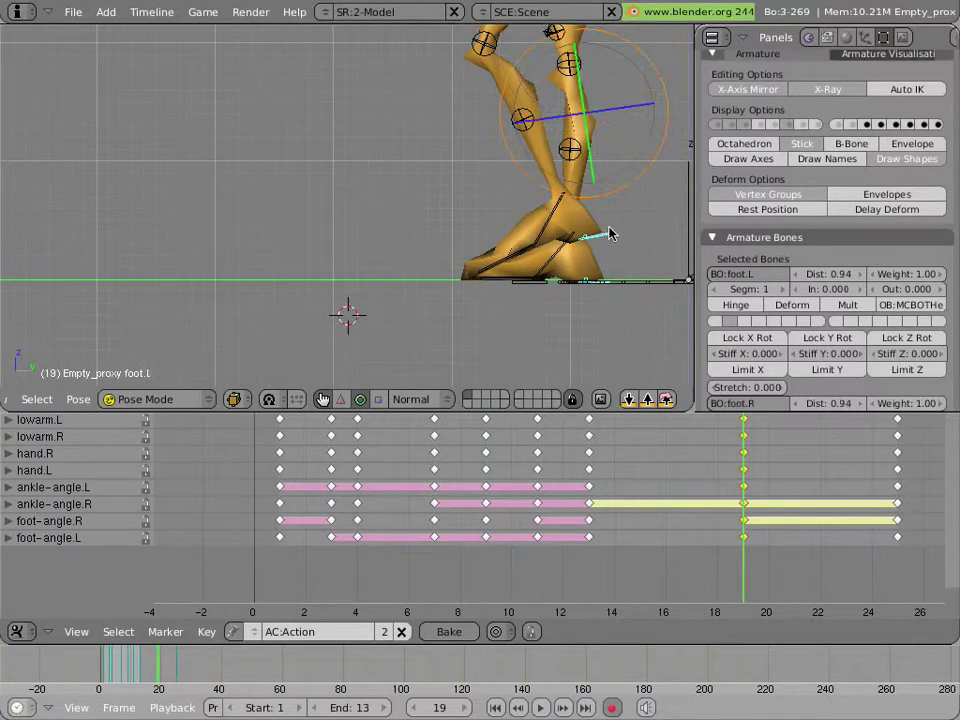
{"action": "scroll", "coordinate": [541, 319], "scroll_direction": "up", "scroll_amount": 1}
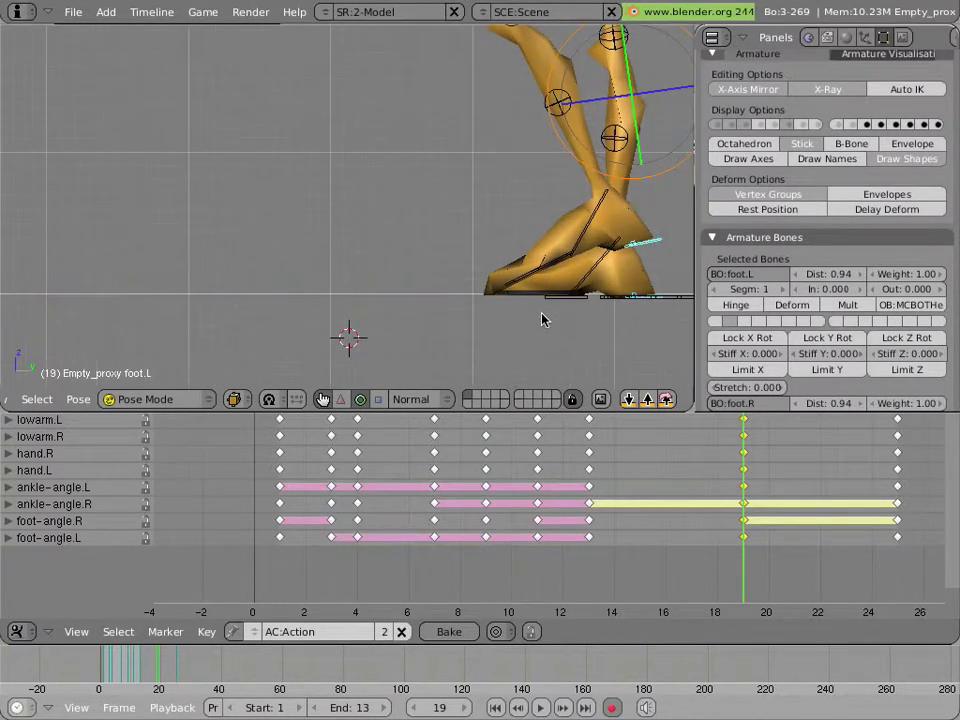
Step: Move the selected bones 2 units forward along Y at frame 19, then return to frame 1
{"action": "key", "text": "g"}
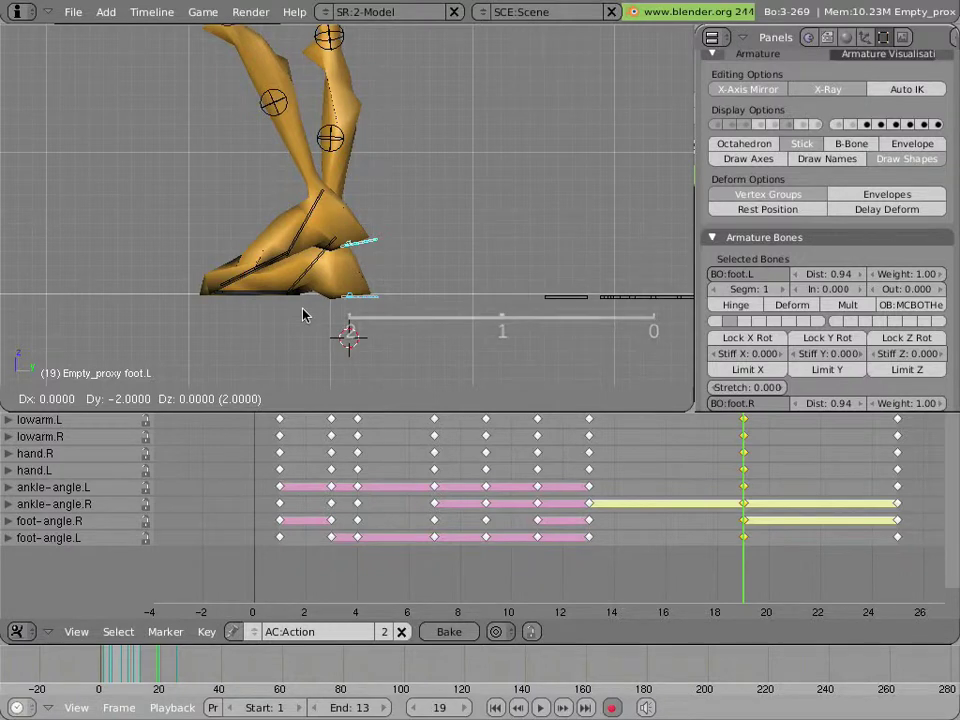
{"action": "left_click", "coordinate": [304, 316]}
{"action": "scroll", "coordinate": [330, 255], "scroll_direction": "down", "scroll_amount": 3}
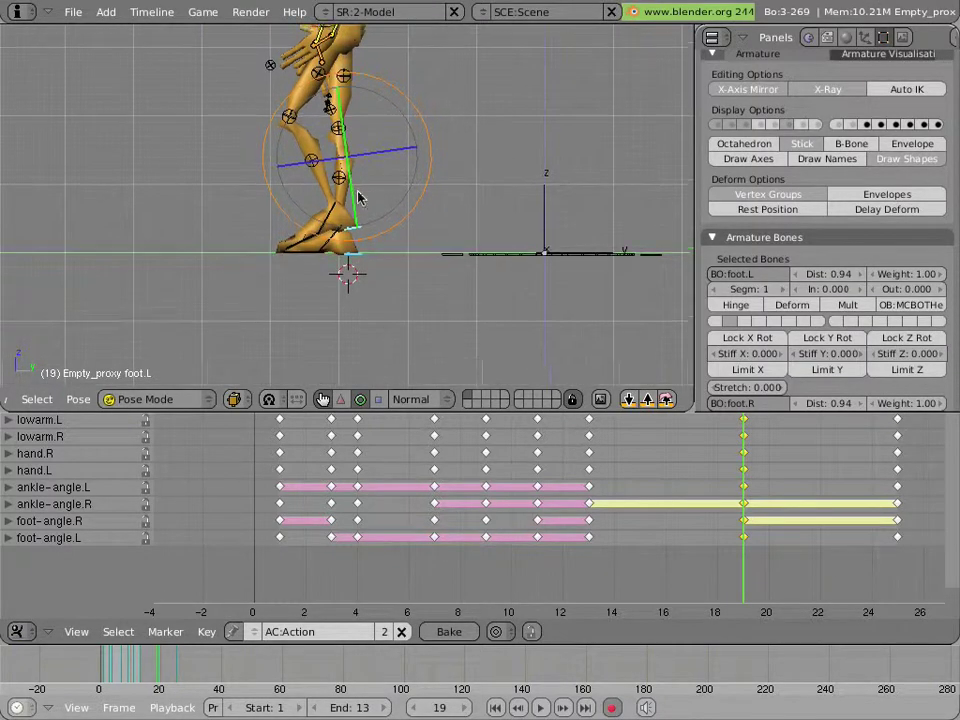
{"action": "middle_click_drag", "start_coordinate": [357, 193], "coordinate": [362, 253], "text": "shift"}
{"action": "mouse_move", "coordinate": [700, 520]}
{"action": "left_mouse_down"}
{"action": "mouse_move", "coordinate": [260, 451]}
{"action": "mouse_move", "coordinate": [872, 497]}
{"action": "mouse_move", "coordinate": [283, 437]}
{"action": "left_mouse_up"}
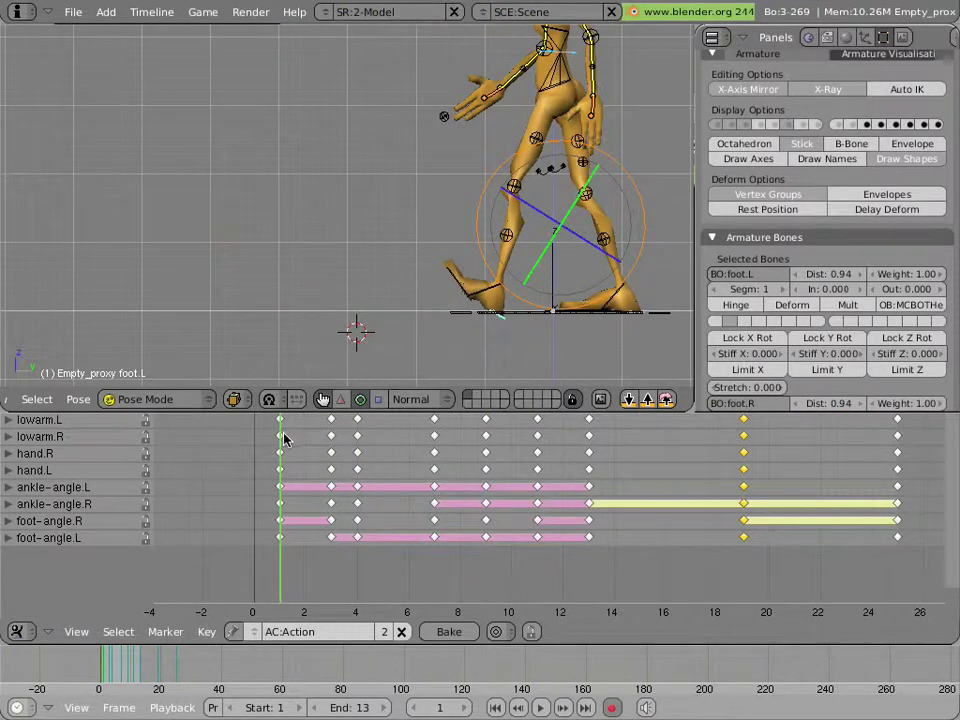
Step: Take the all-bones pose from frame 3 and paste it flipped as keys at frame 15
{"action": "left_click_drag", "start_coordinate": [285, 440], "coordinate": [336, 459]}
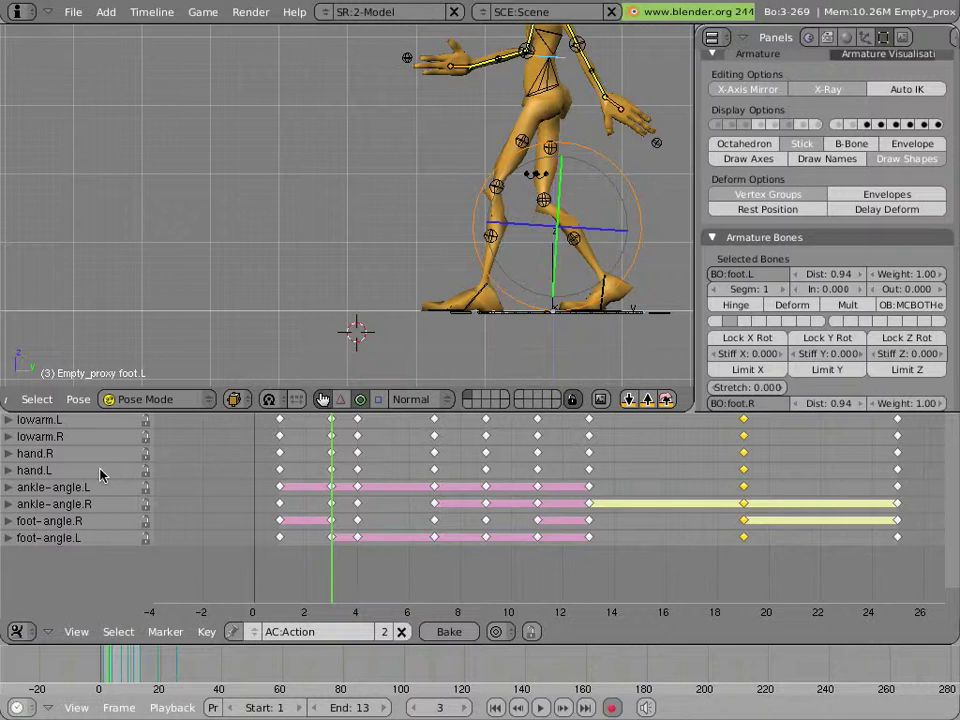
{"action": "key", "text": "a"}
{"action": "key", "text": "a"}
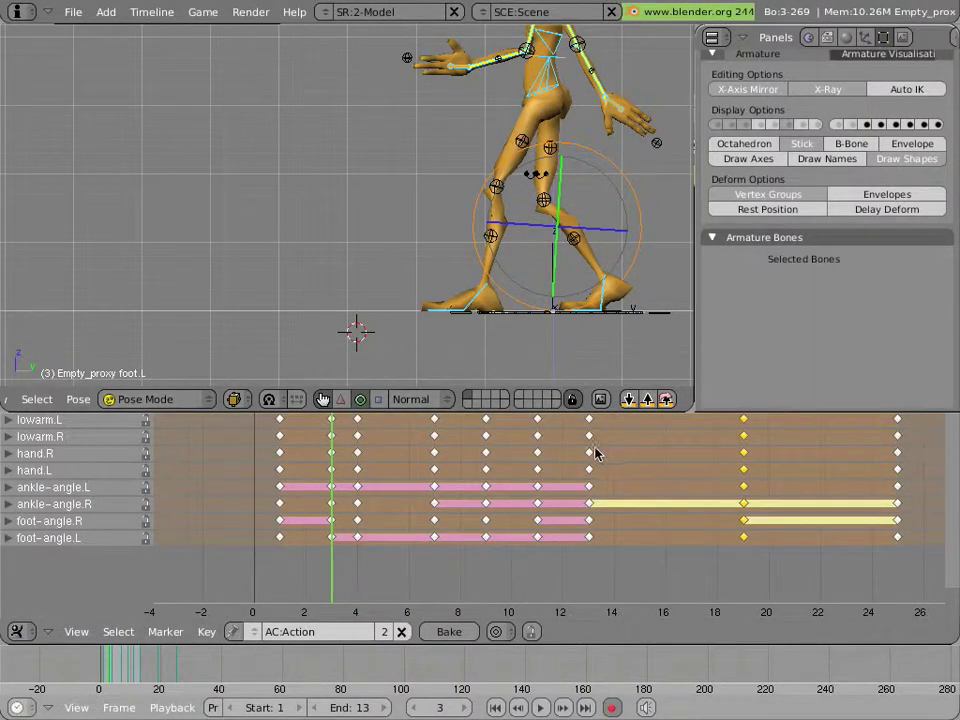
{"action": "left_click_drag", "start_coordinate": [595, 454], "coordinate": [648, 458]}
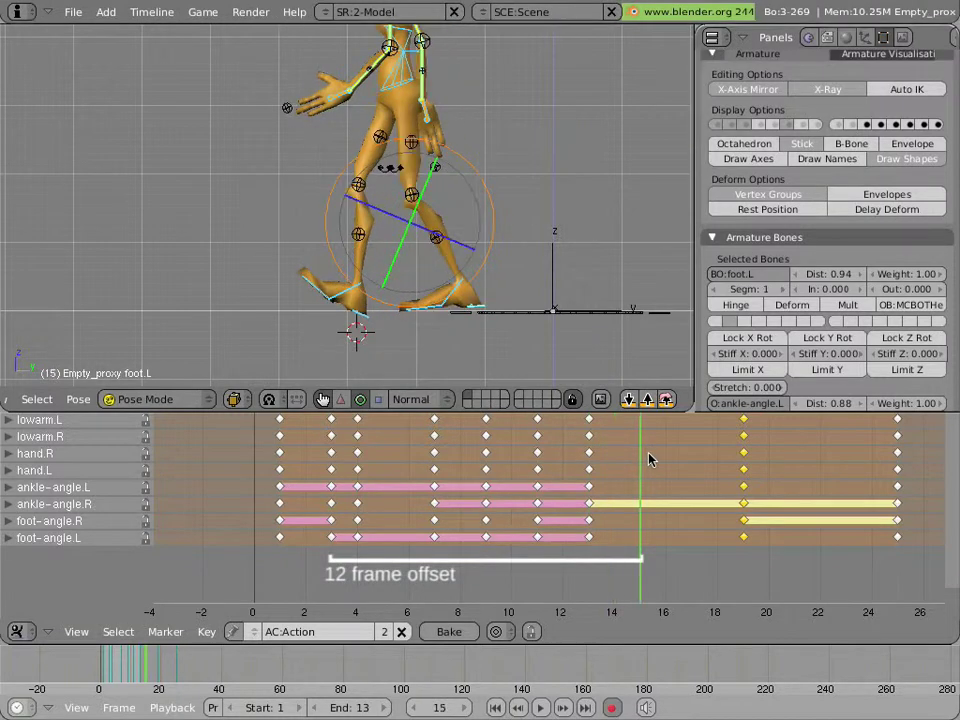
{"action": "left_click", "coordinate": [664, 400]}
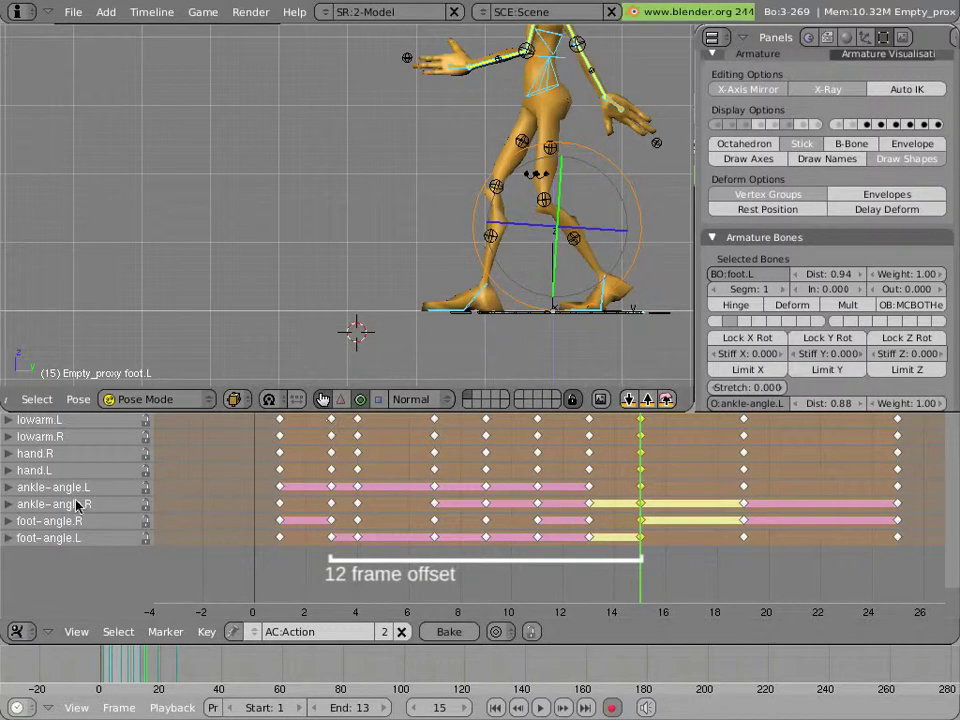
Step: Select the left foot, right foot and torso controls in front orthographic view
{"action": "scroll", "coordinate": [540, 293], "scroll_direction": "down", "scroll_amount": 2}
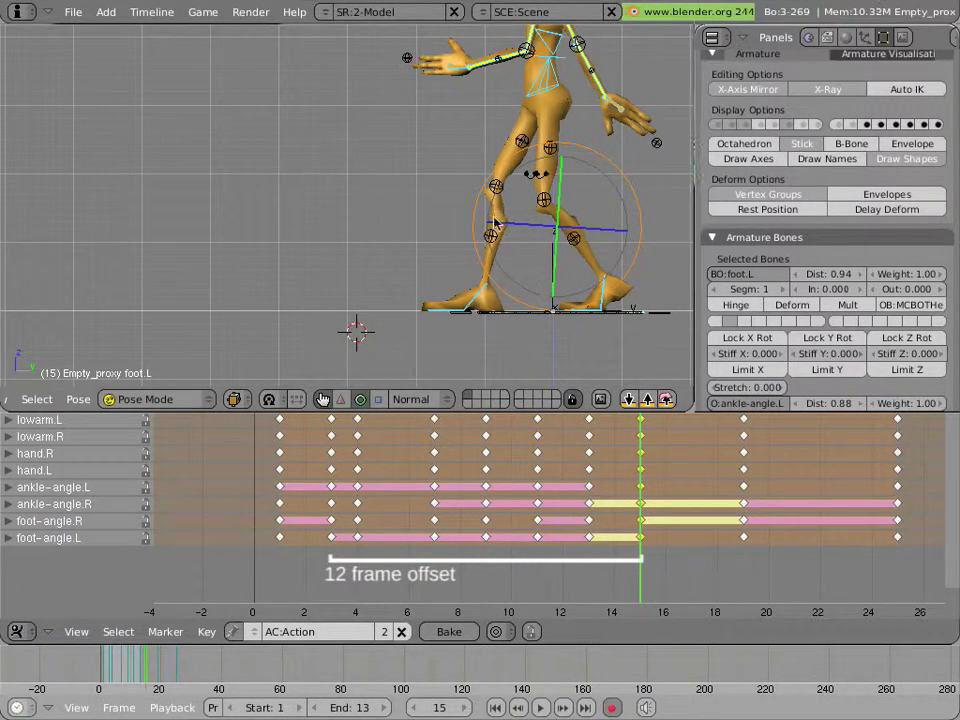
{"action": "mouse_move", "coordinate": [540, 293]}
{"action": "middle_mouse_down"}
{"action": "mouse_move", "coordinate": [491, 272]}
{"action": "mouse_move", "coordinate": [540, 343]}
{"action": "middle_mouse_up"}
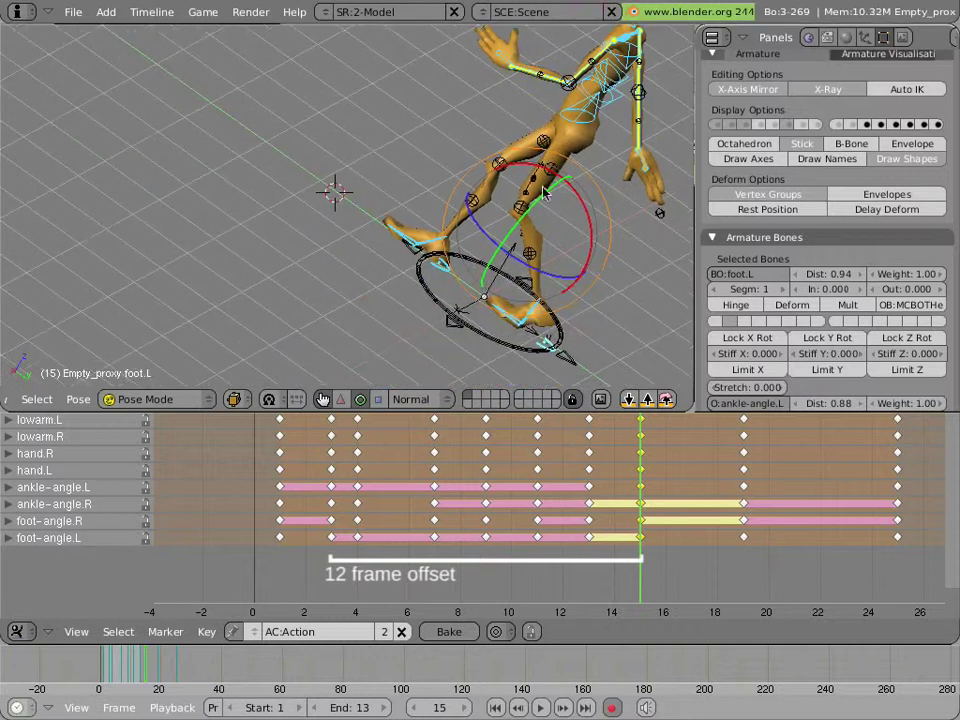
{"action": "right_click", "coordinate": [540, 343]}
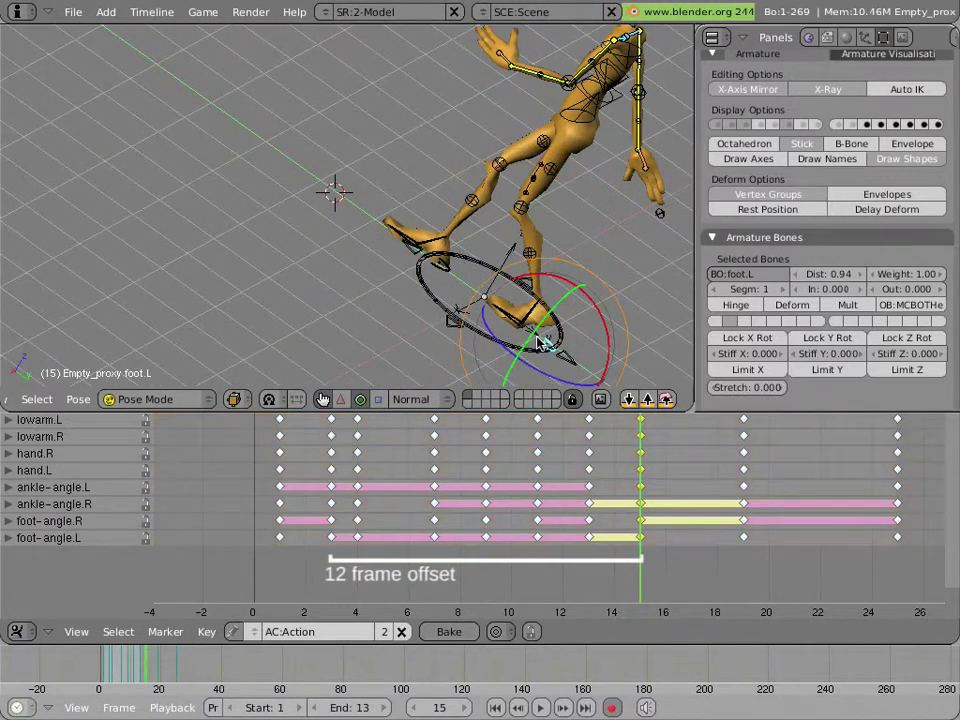
{"action": "right_click", "coordinate": [450, 281], "text": "shift"}
{"action": "right_click", "coordinate": [603, 118], "text": "shift"}
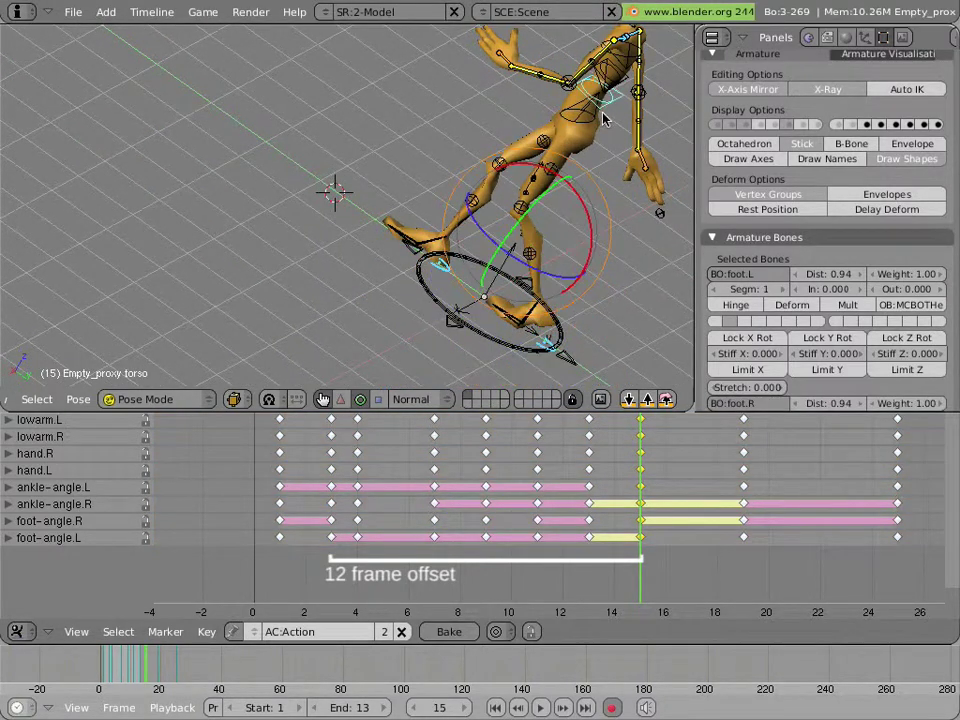
{"action": "key", "text": "KP_1"}
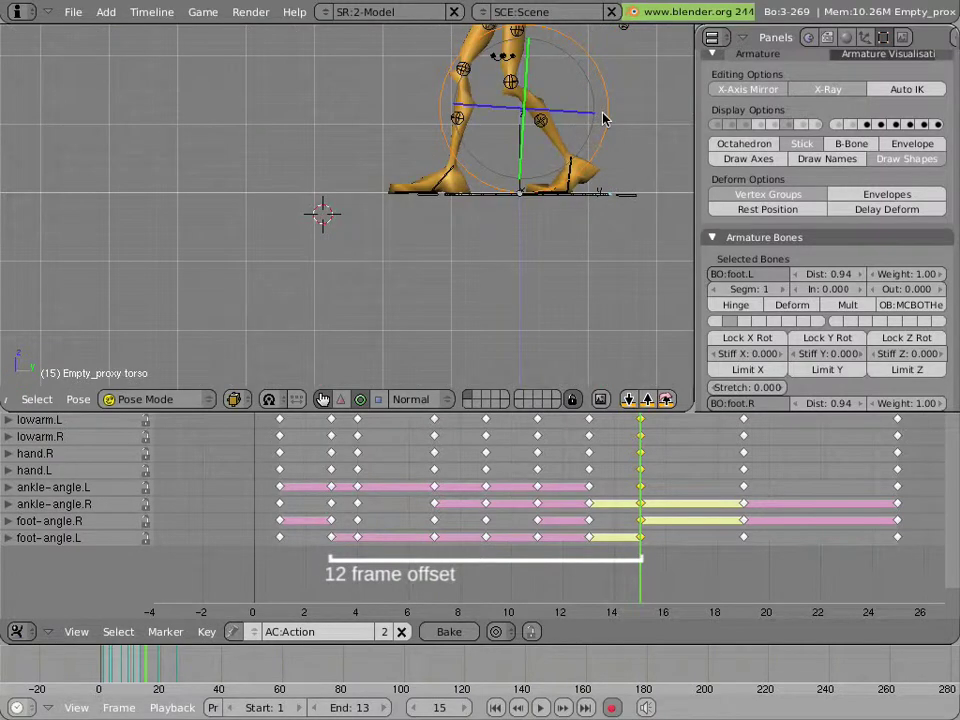
{"action": "scroll", "coordinate": [390, 203], "scroll_direction": "up", "scroll_amount": 2}
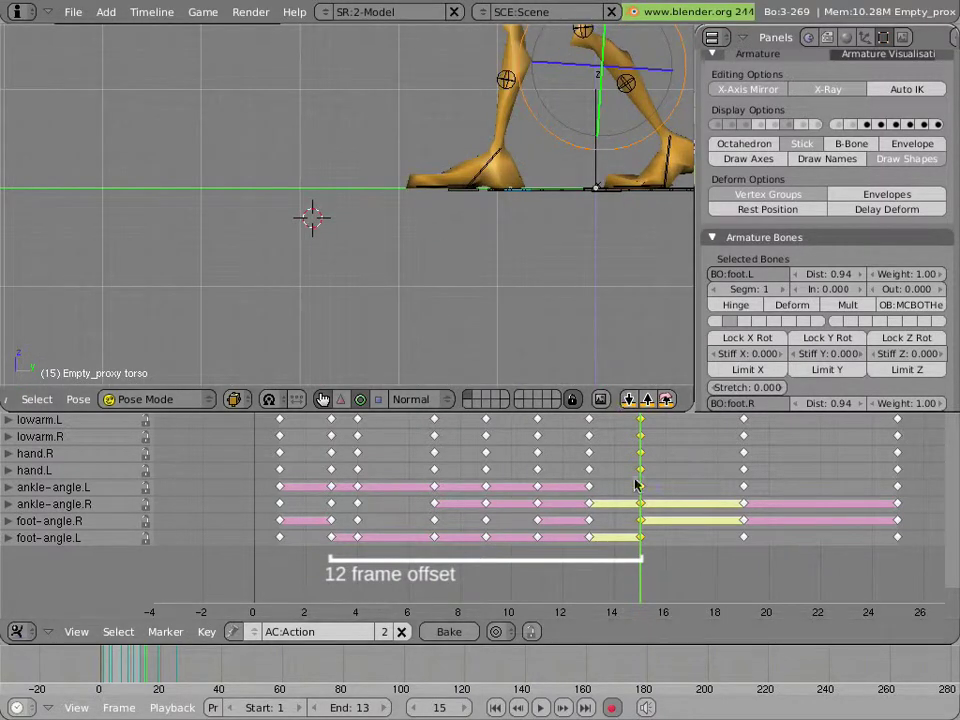
{"action": "mouse_move", "coordinate": [620, 499]}
{"action": "left_mouse_down"}
{"action": "mouse_move", "coordinate": [592, 494]}
{"action": "mouse_move", "coordinate": [641, 509]}
{"action": "mouse_move", "coordinate": [585, 489]}
{"action": "mouse_move", "coordinate": [642, 506]}
{"action": "mouse_move", "coordinate": [590, 496]}
{"action": "mouse_move", "coordinate": [618, 500]}
{"action": "left_mouse_up"}
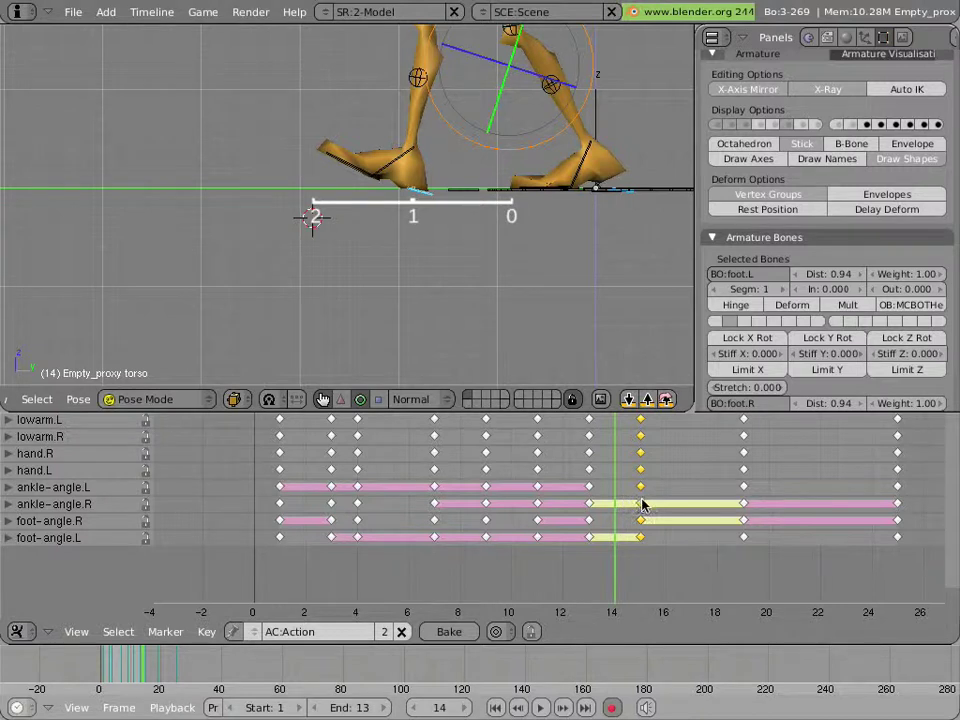
Step: At frame 15, move the feet and torso about 1.1 units forward along Y, then scrub to check the pose
{"action": "left_click", "coordinate": [642, 505]}
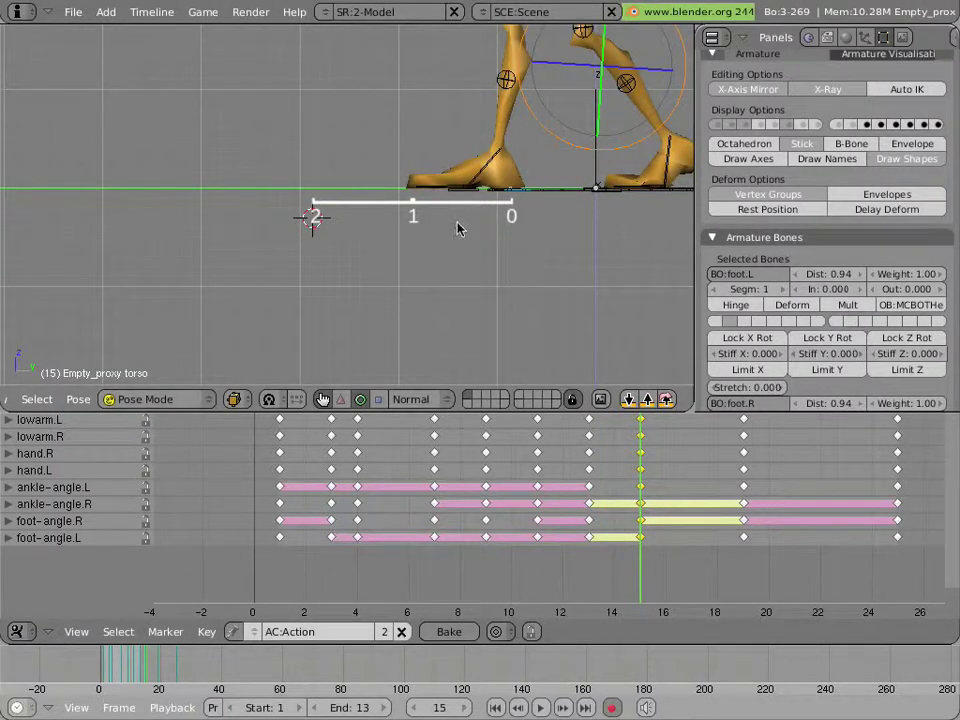
{"action": "key", "text": "g"}
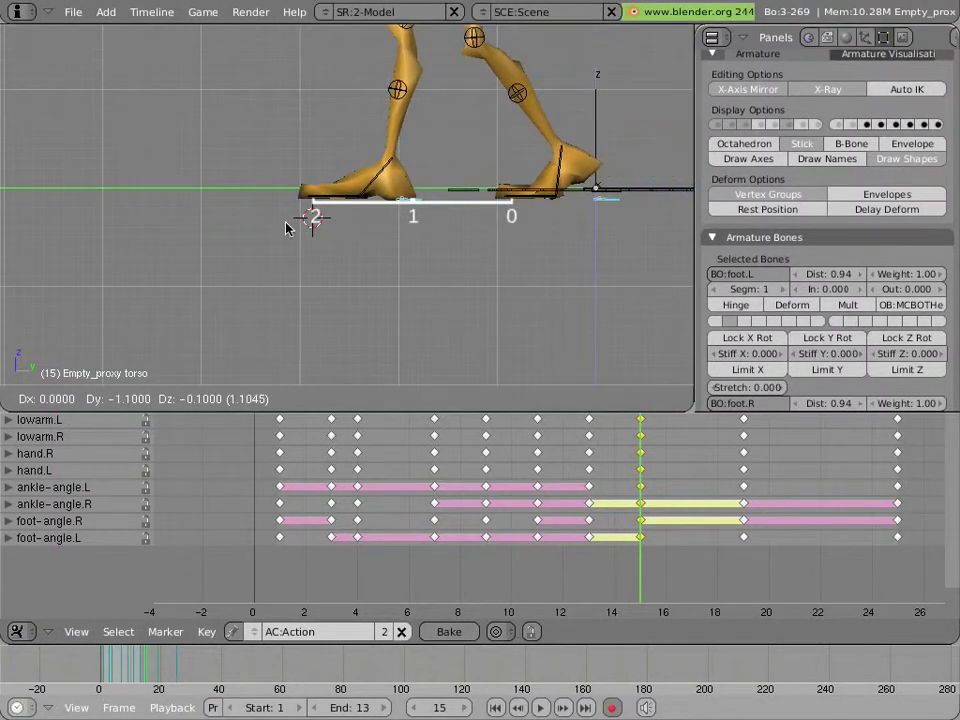
{"action": "left_click", "coordinate": [203, 221]}
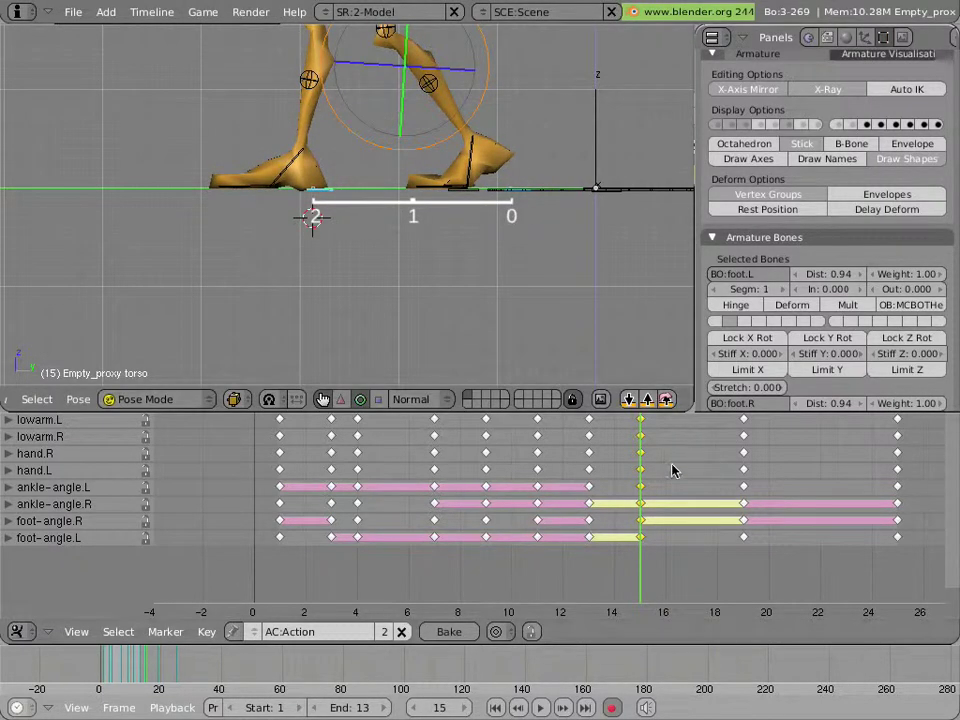
{"action": "mouse_move", "coordinate": [649, 530]}
{"action": "left_mouse_down"}
{"action": "mouse_move", "coordinate": [666, 500]}
{"action": "mouse_move", "coordinate": [630, 466]}
{"action": "mouse_move", "coordinate": [367, 472]}
{"action": "left_mouse_up"}
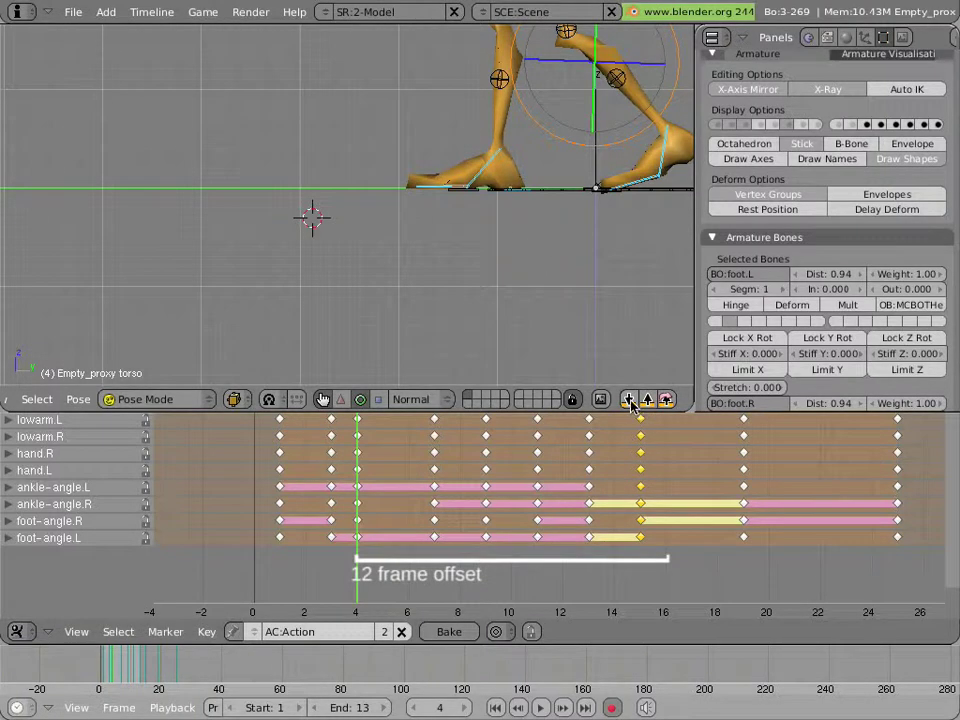
Step: Paste the copied frame-4 pose as keys at frame 16, then select the right foot control
{"action": "left_click", "coordinate": [655, 447]}
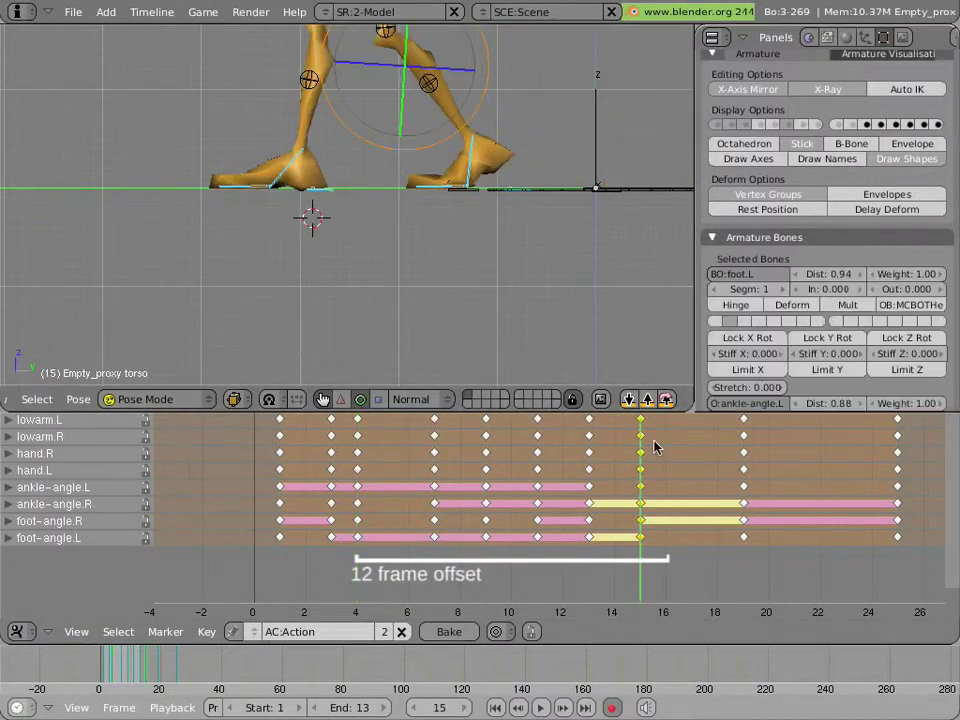
{"action": "left_click_drag", "start_coordinate": [655, 447], "coordinate": [670, 451]}
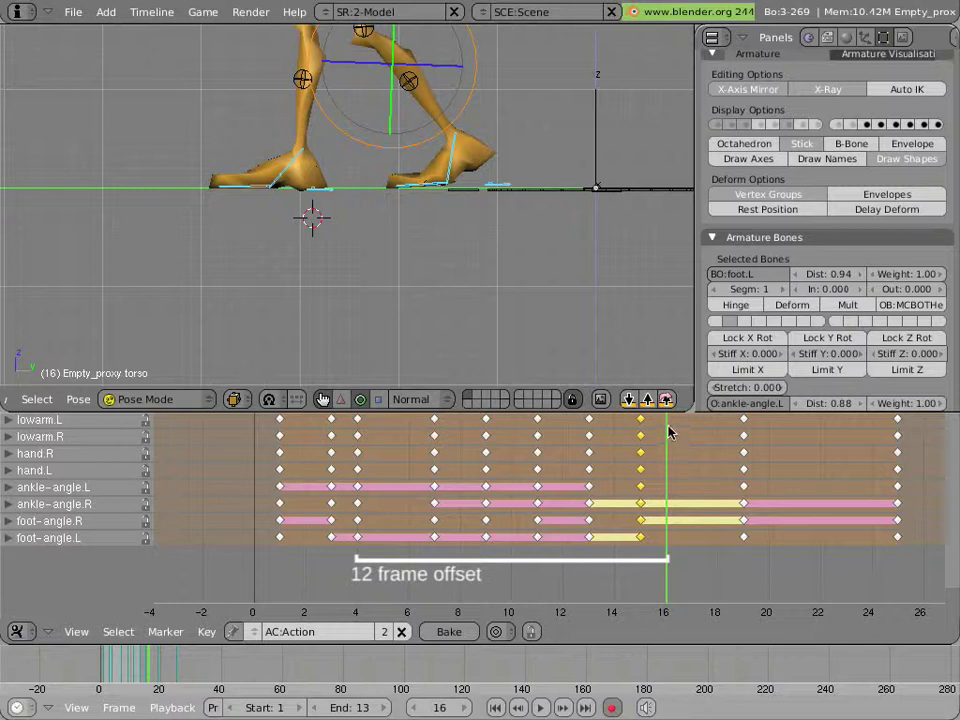
{"action": "left_click", "coordinate": [666, 400]}
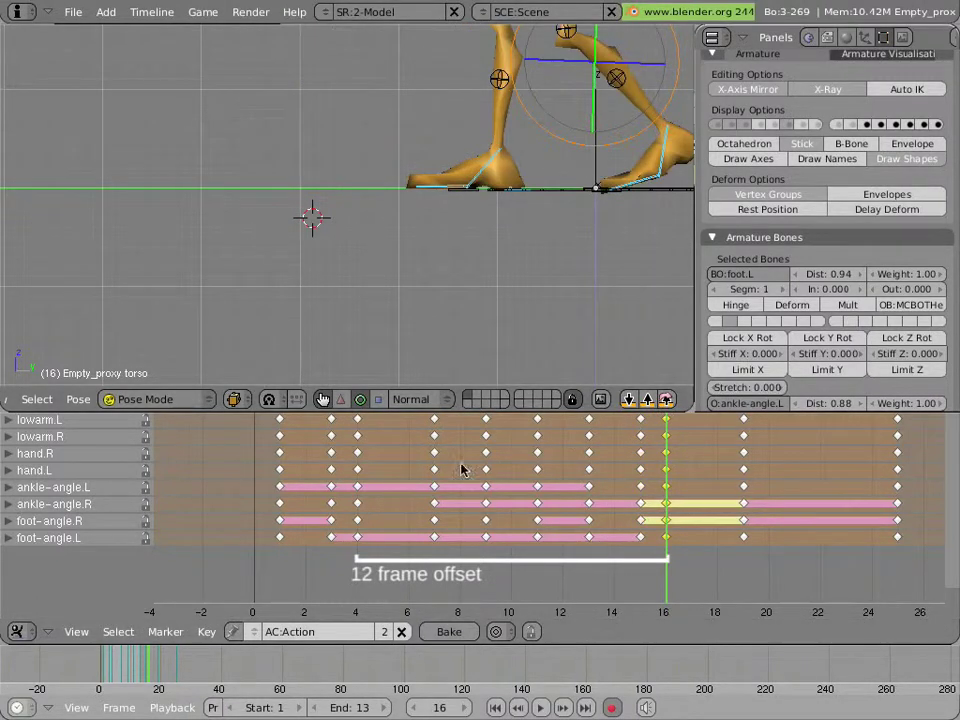
{"action": "mouse_move", "coordinate": [381, 216]}
{"action": "middle_mouse_down"}
{"action": "mouse_move", "coordinate": [492, 228]}
{"action": "mouse_move", "coordinate": [400, 321]}
{"action": "middle_mouse_up"}
{"action": "right_click", "coordinate": [497, 232]}
Step: Add the left foot and torso to the selection and compare frames 15 and 16 in side view
{"action": "right_click", "coordinate": [490, 313], "text": "shift"}
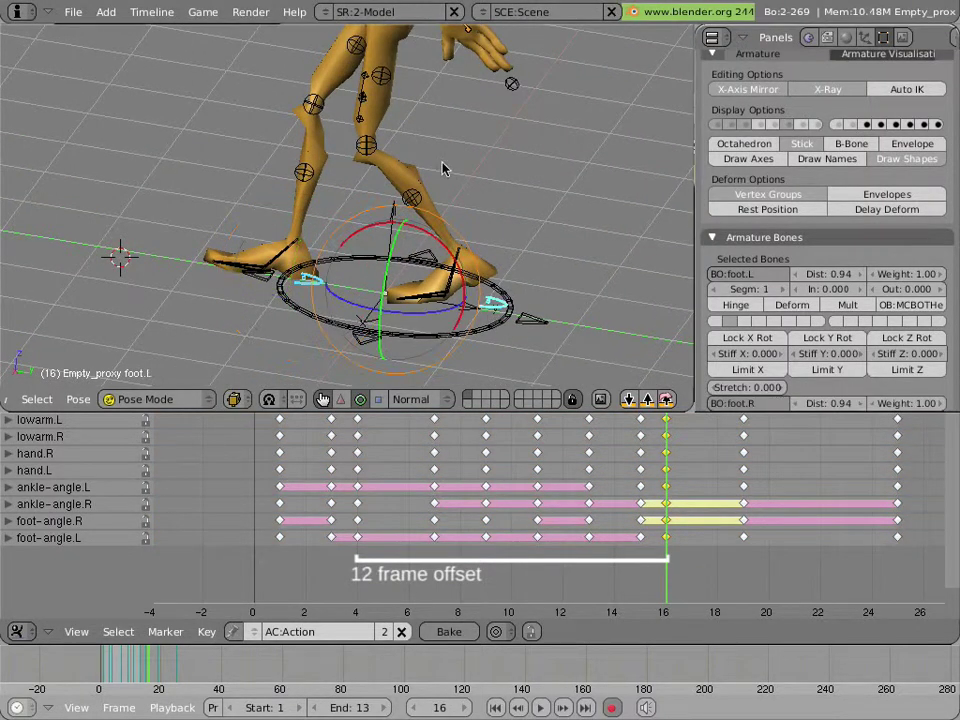
{"action": "middle_click_drag", "start_coordinate": [332, 122], "coordinate": [328, 269], "text": "shift"}
{"action": "right_click", "coordinate": [406, 158], "text": "shift"}
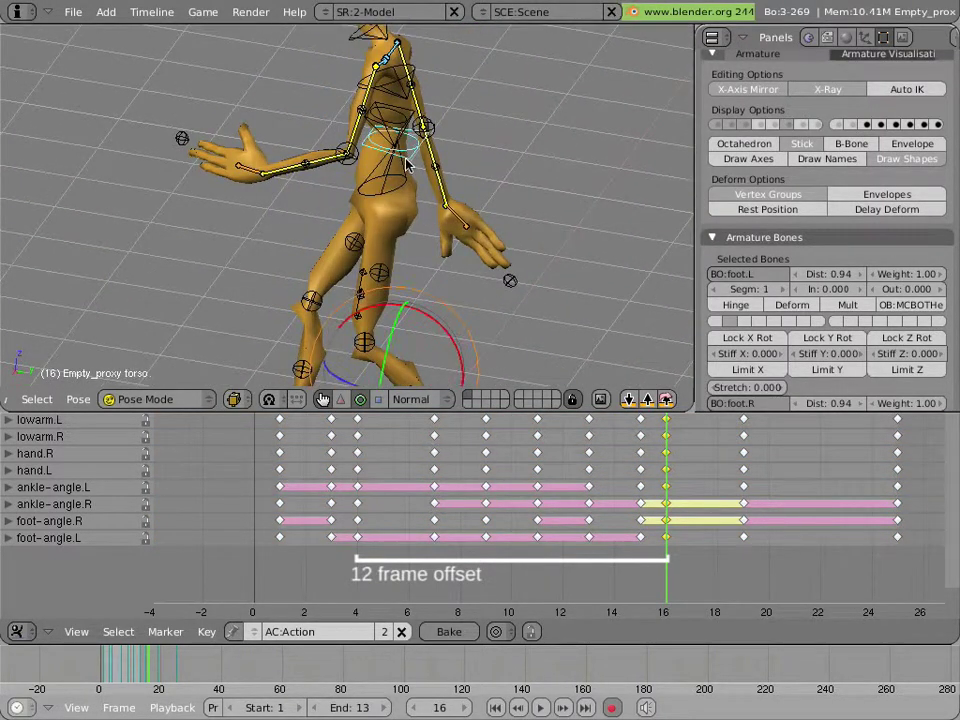
{"action": "key", "text": "KP_3"}
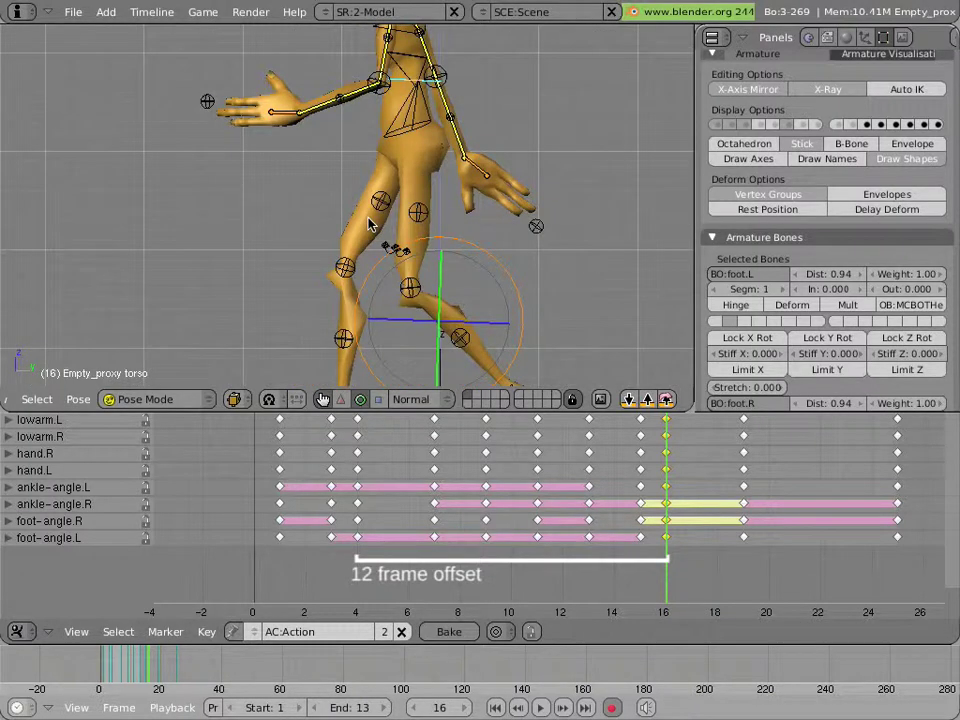
{"action": "mouse_move", "coordinate": [370, 225]}
{"action": "middle_mouse_down", "text": "shift"}
{"action": "mouse_move", "coordinate": [452, 177]}
{"action": "mouse_move", "coordinate": [452, 191]}
{"action": "middle_mouse_up", "text": "shift"}
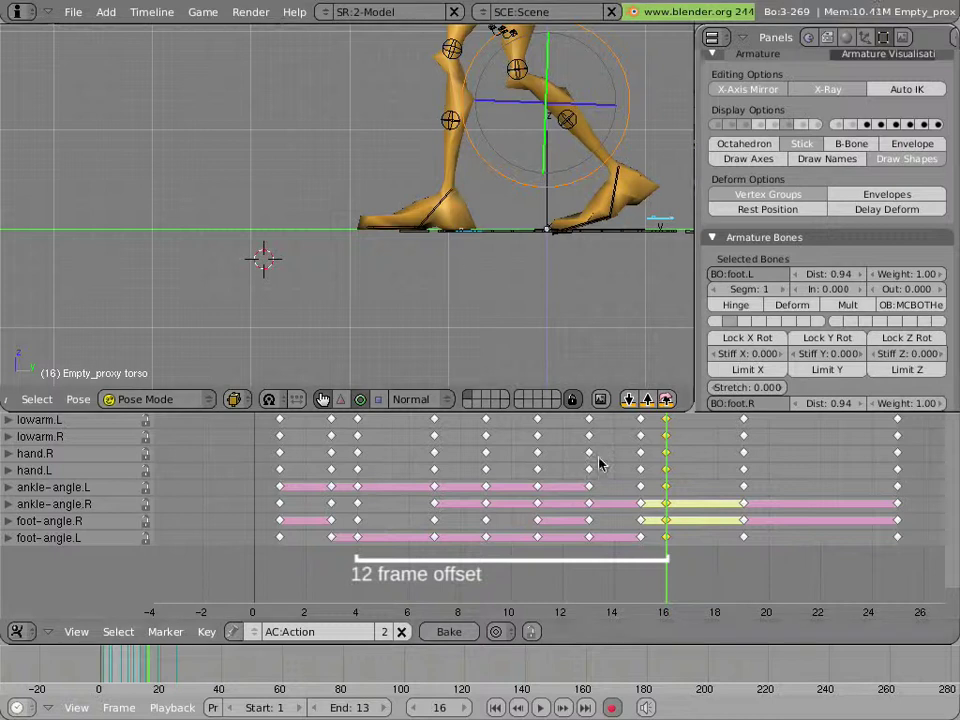
{"action": "key", "text": "Left"}
{"action": "key", "text": "Right"}
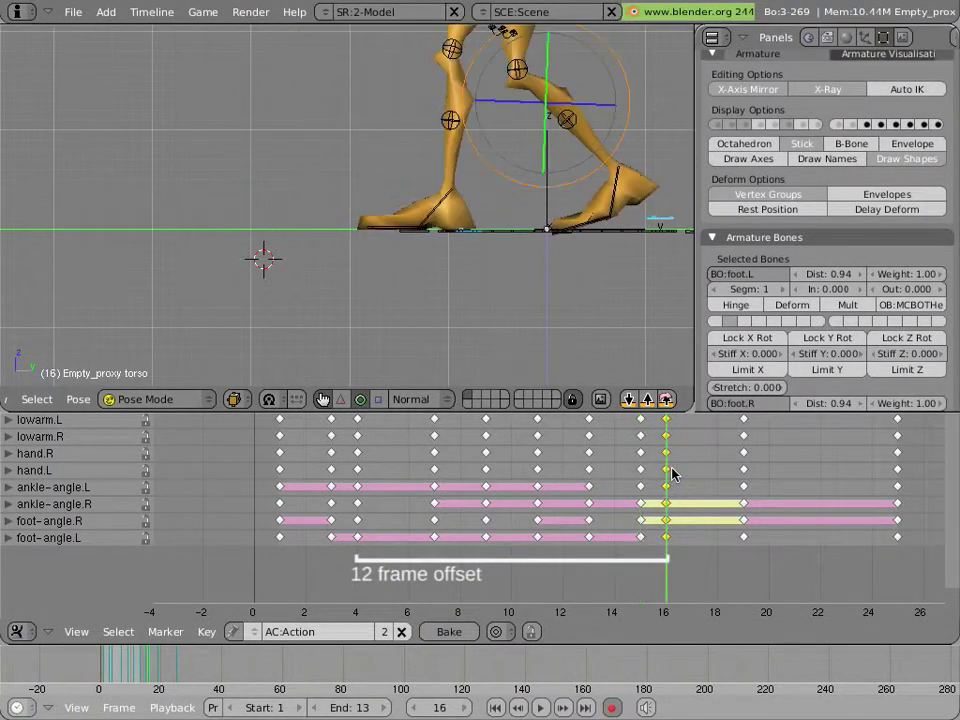
{"action": "key", "text": "Left"}
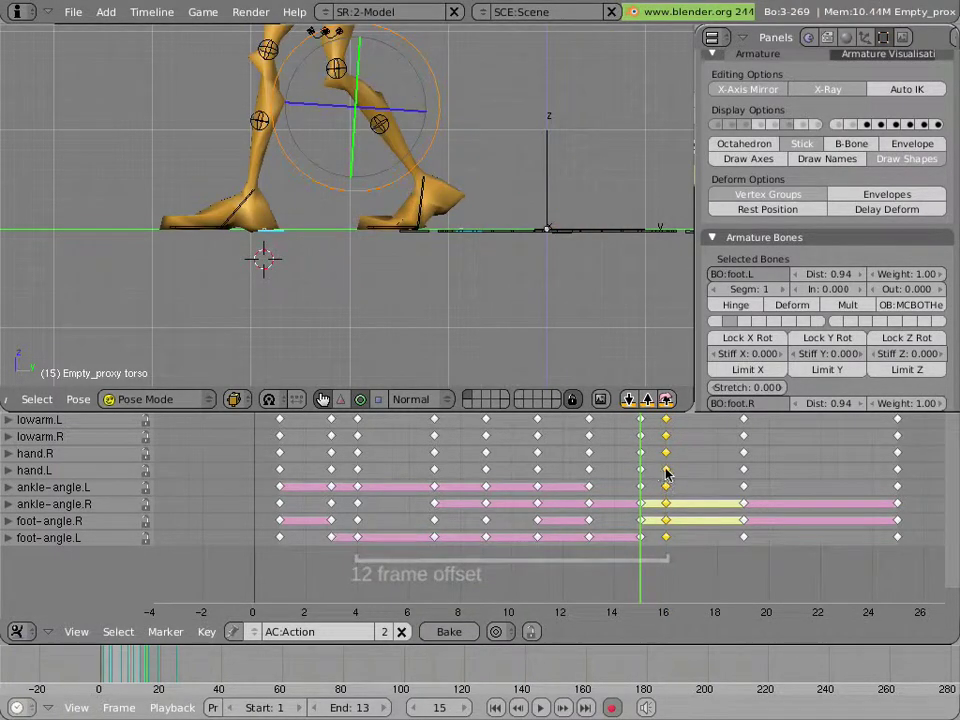
{"action": "key", "text": "Right"}
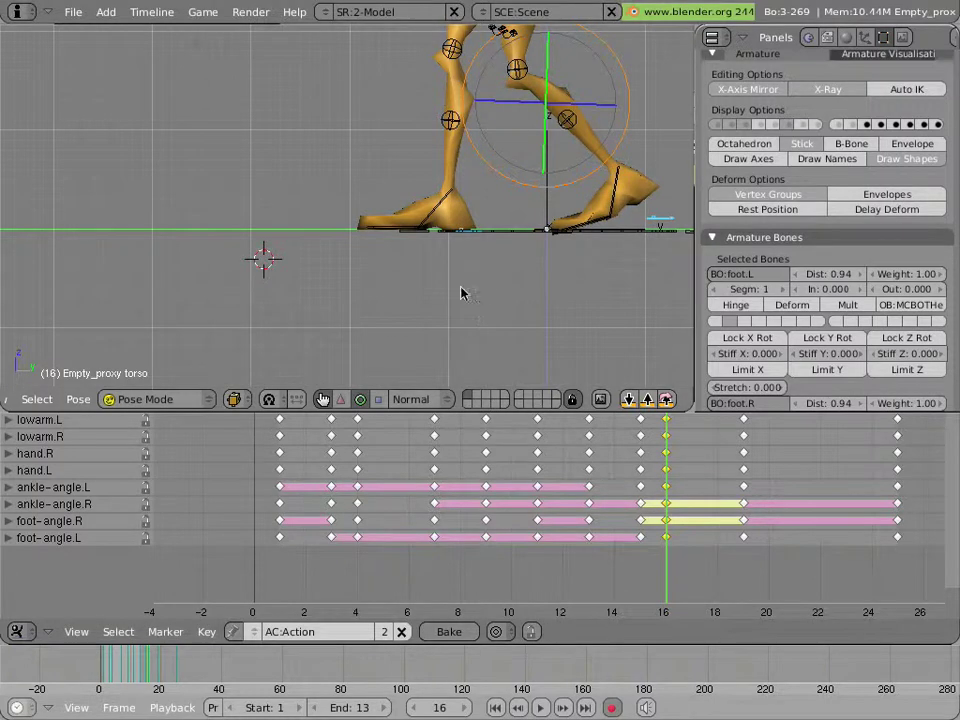
Step: Slide the selected feet and torso 2 units forward at frame 16 and scrub to review the step
{"action": "scroll", "coordinate": [444, 292], "scroll_direction": "up", "scroll_amount": 1}
{"action": "scroll", "coordinate": [490, 265], "scroll_direction": "up", "scroll_amount": 1}
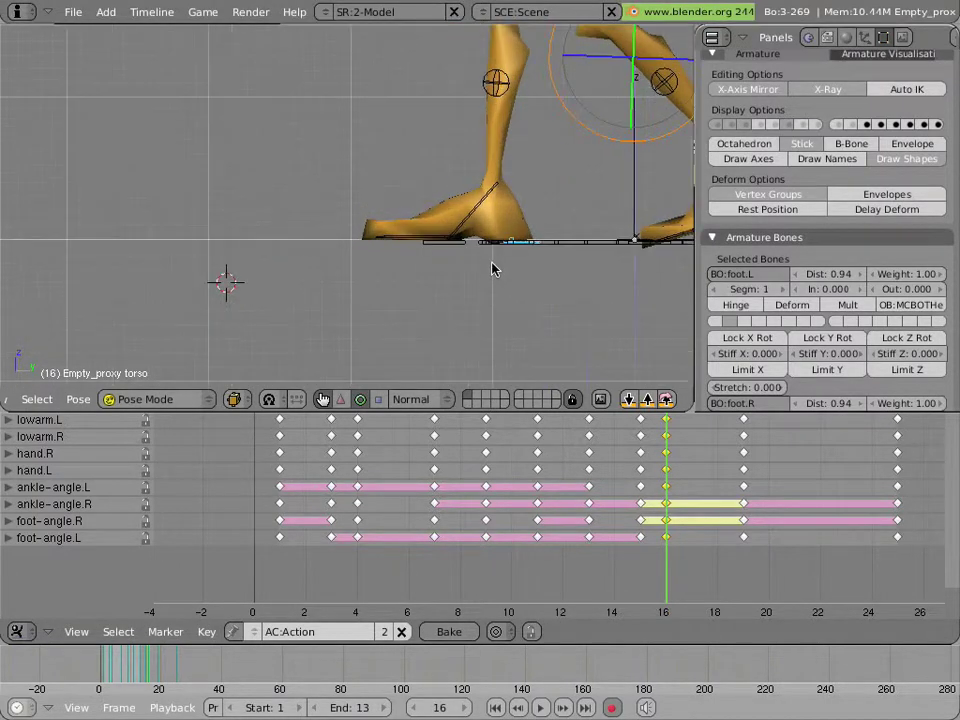
{"action": "key", "text": "g"}
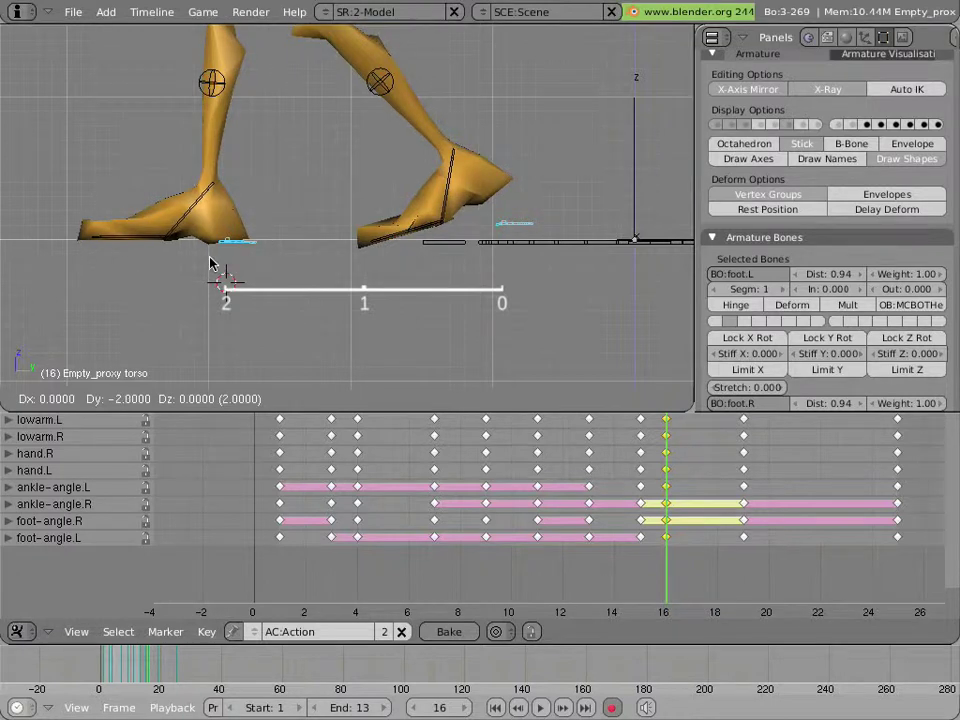
{"action": "left_click", "coordinate": [210, 263]}
{"action": "mouse_move", "coordinate": [657, 461]}
{"action": "left_mouse_down"}
{"action": "mouse_move", "coordinate": [589, 446]}
{"action": "mouse_move", "coordinate": [698, 459]}
{"action": "mouse_move", "coordinate": [576, 440]}
{"action": "mouse_move", "coordinate": [678, 460]}
{"action": "left_mouse_up"}
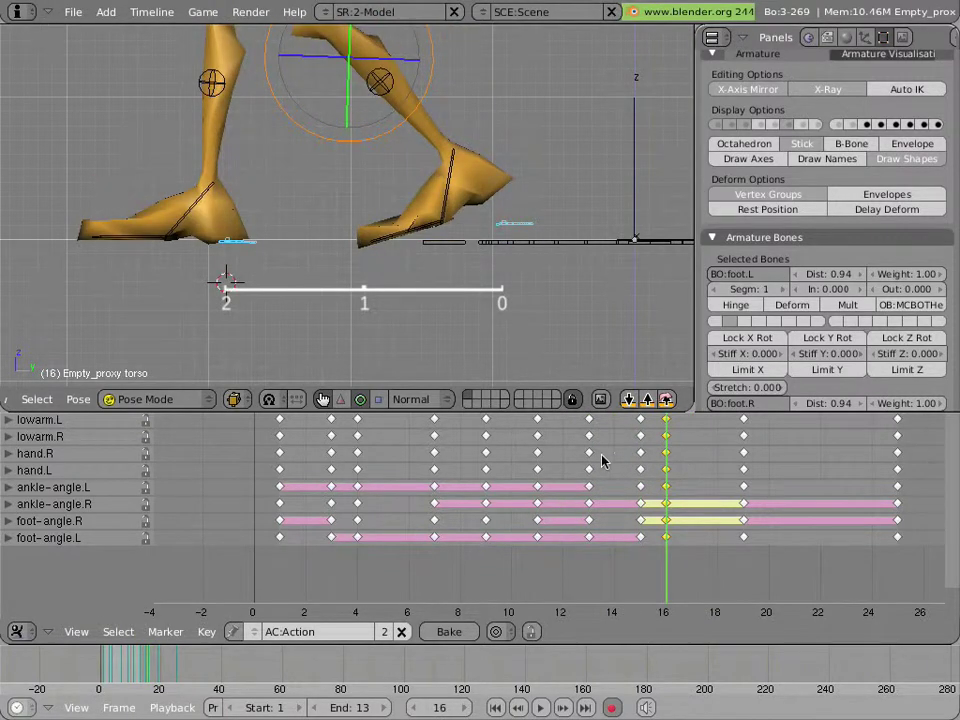
{"action": "mouse_move", "coordinate": [602, 456]}
{"action": "left_mouse_down"}
{"action": "mouse_move", "coordinate": [431, 452]}
{"action": "mouse_move", "coordinate": [552, 470]}
{"action": "mouse_move", "coordinate": [486, 470]}
{"action": "left_mouse_up"}
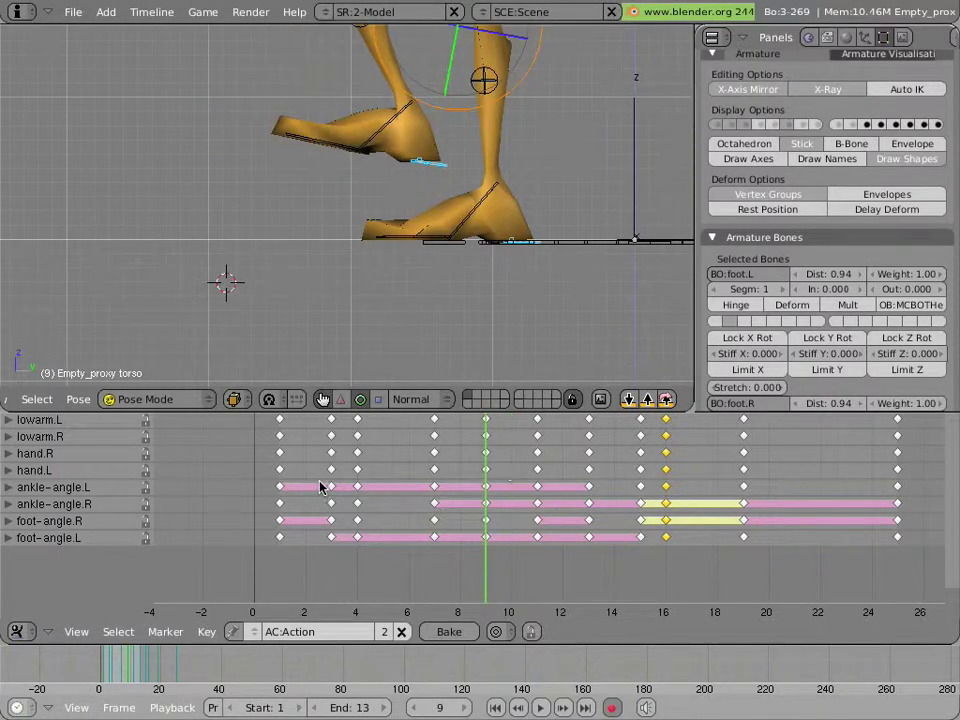
Step: Copy the frame 9 pose of all bones and paste it at frame 21
{"action": "key", "text": "a"}
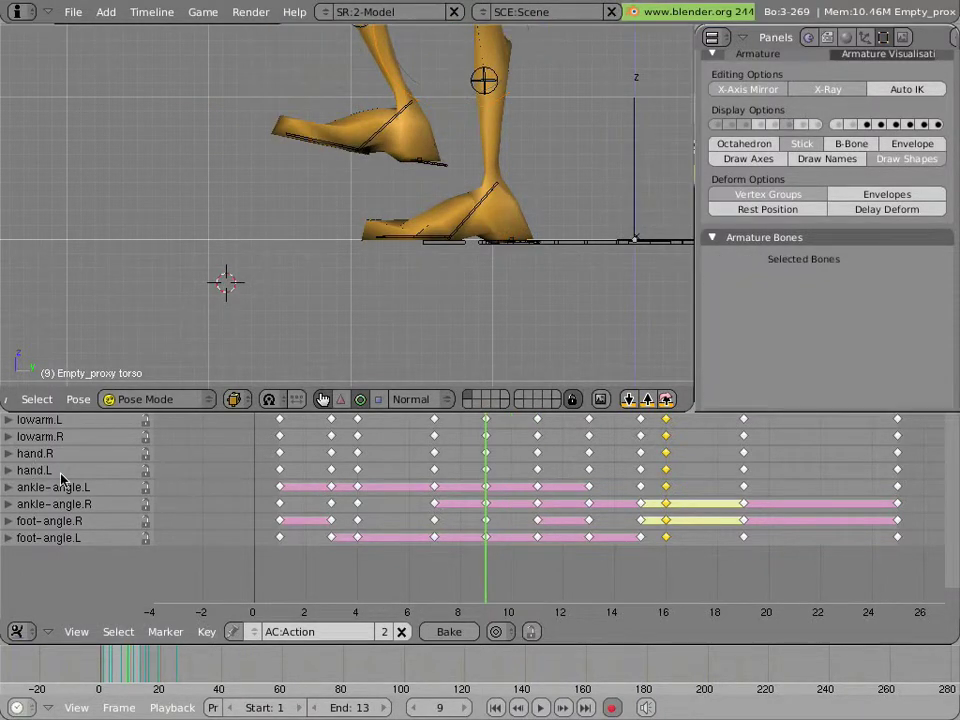
{"action": "key", "text": "a"}
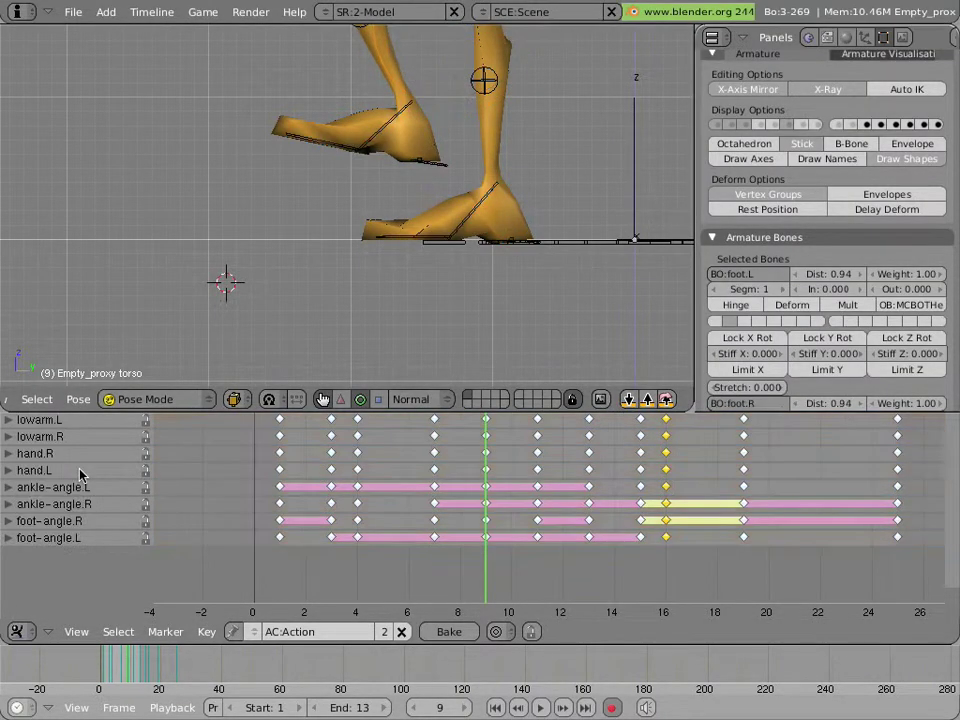
{"action": "left_click", "coordinate": [631, 405]}
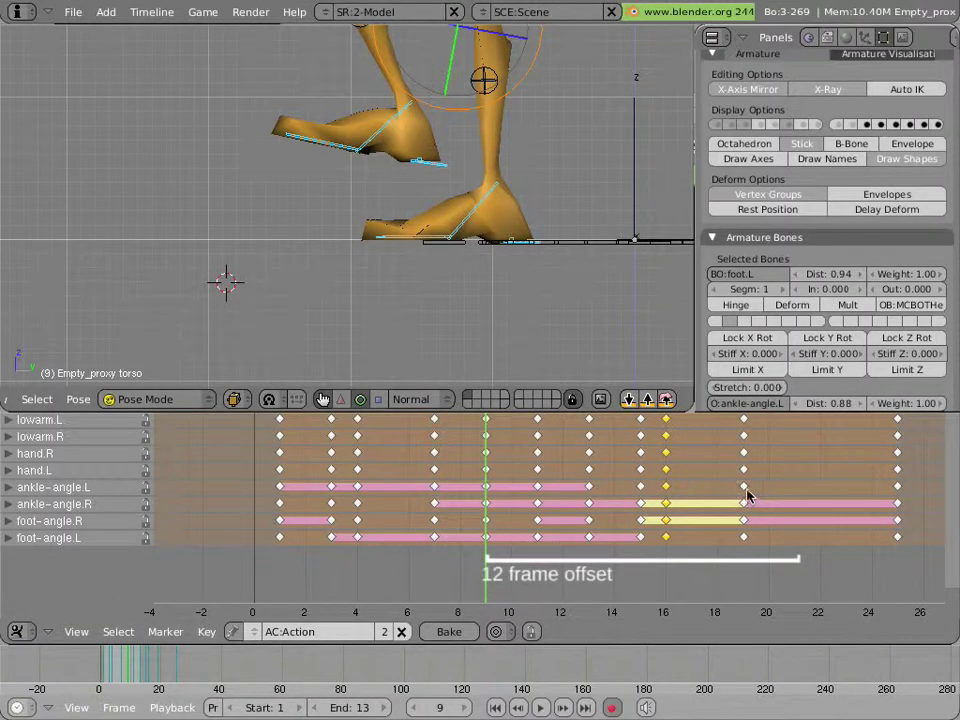
{"action": "left_click_drag", "start_coordinate": [746, 497], "coordinate": [797, 497]}
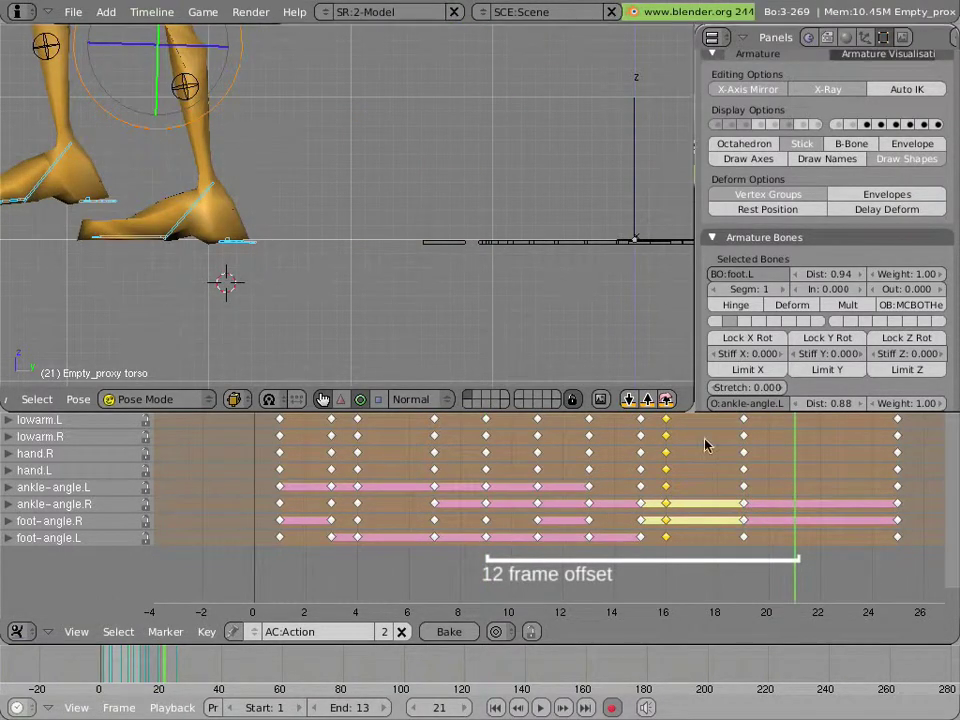
{"action": "left_click", "coordinate": [668, 405]}
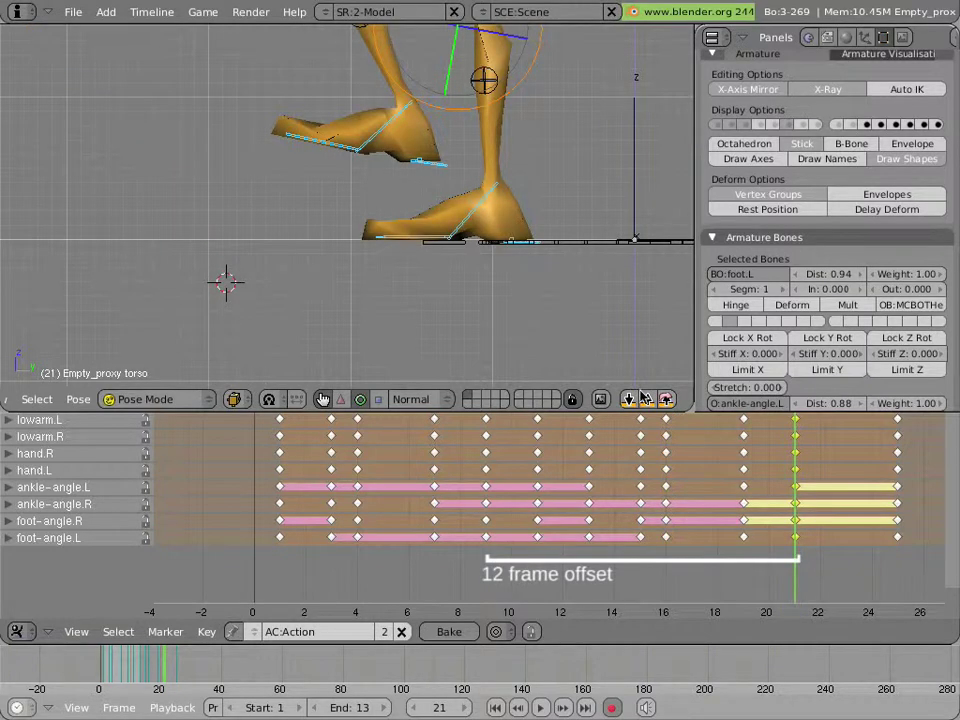
Step: Select both feet and the torso and move them 2 units forward along Y
{"action": "middle_click_drag", "start_coordinate": [433, 214], "coordinate": [503, 338]}
{"action": "right_click", "coordinate": [320, 190]}
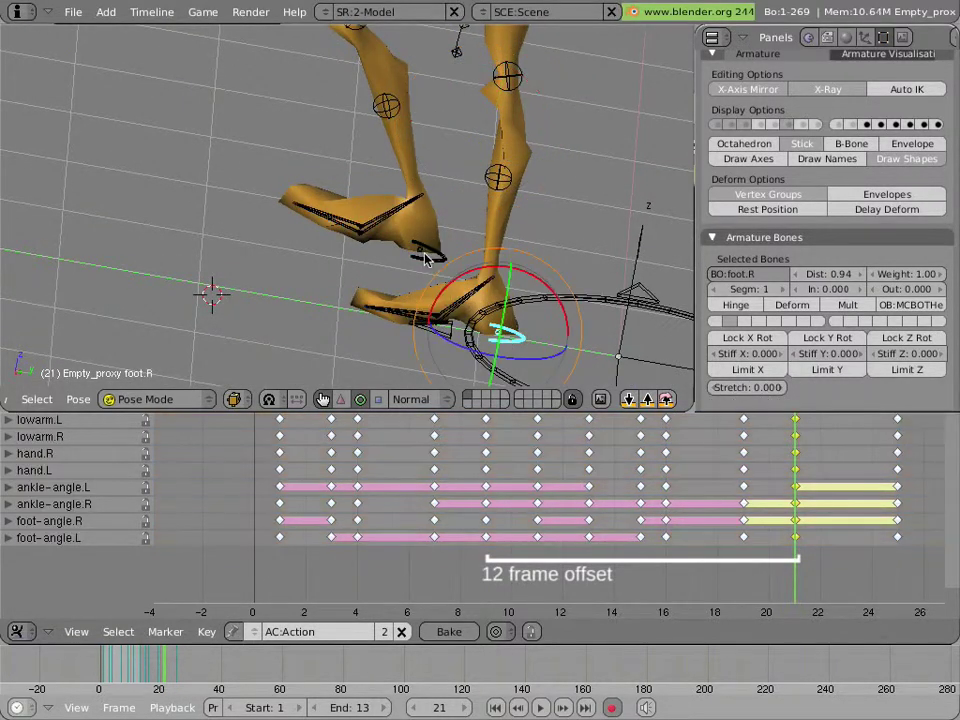
{"action": "right_click", "coordinate": [320, 190], "text": "shift"}
{"action": "middle_click_drag", "start_coordinate": [320, 190], "coordinate": [323, 188]}
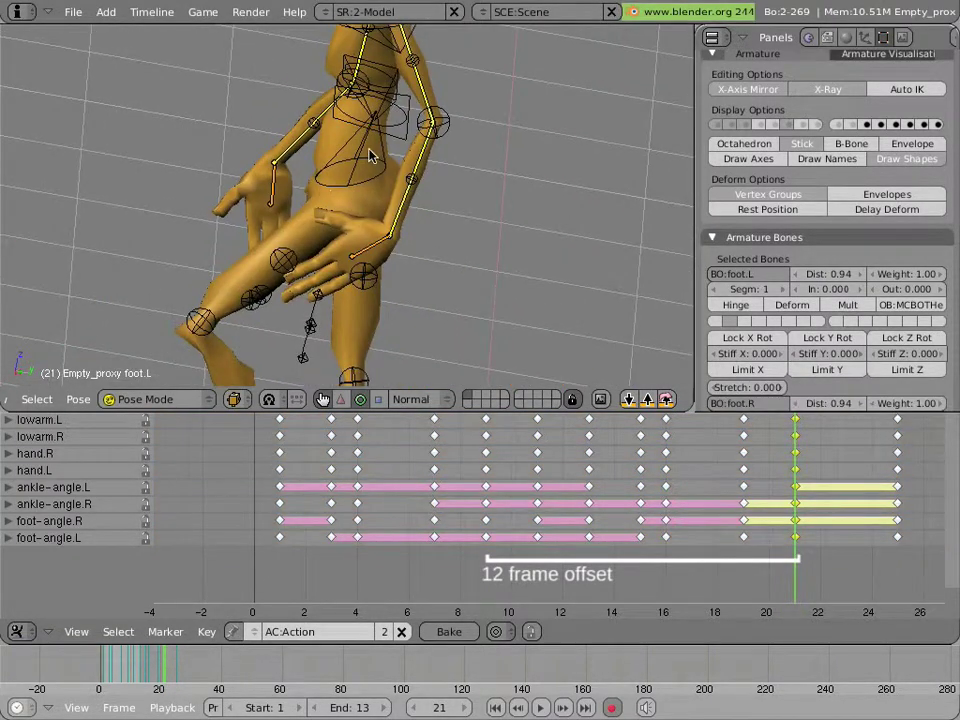
{"action": "right_click", "coordinate": [305, 106]}
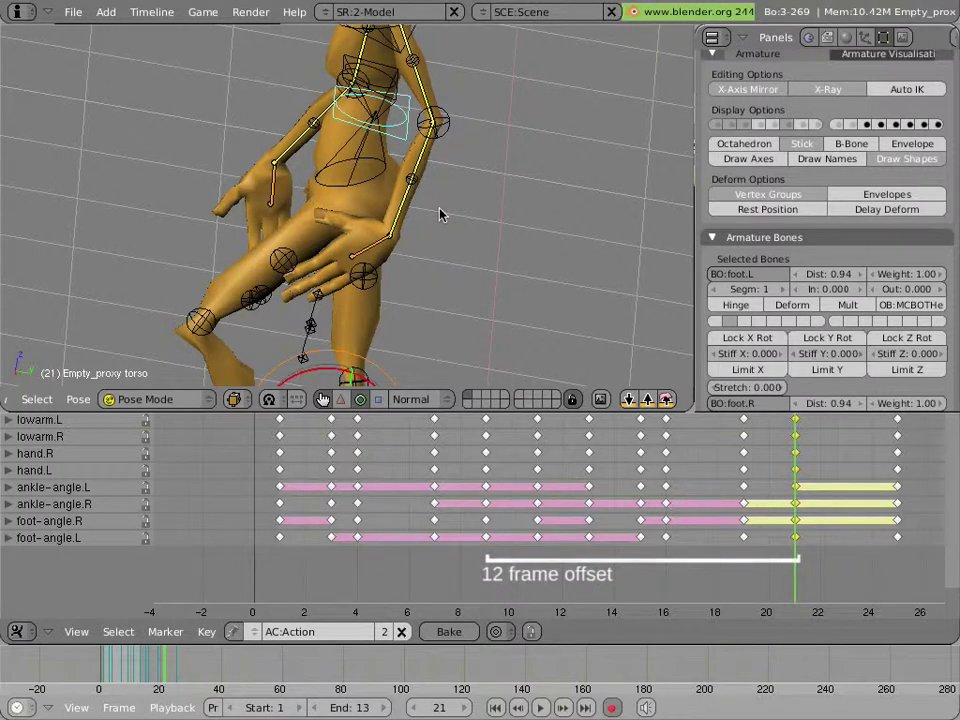
{"action": "scroll", "coordinate": [440, 214], "scroll_direction": "down", "scroll_amount": 5, "text": "shift"}
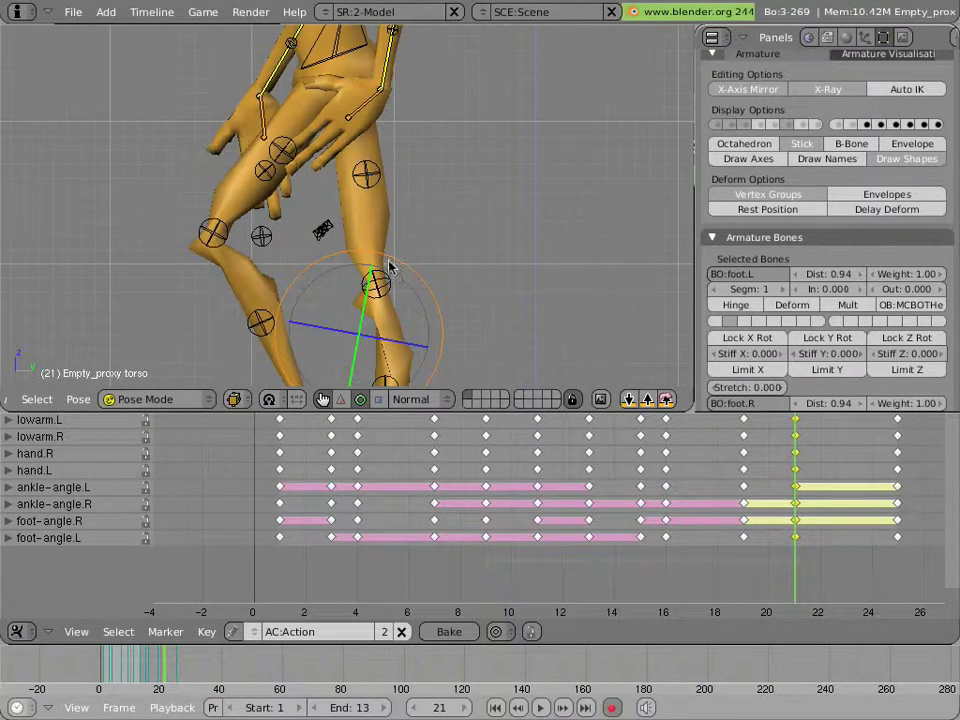
{"action": "scroll", "coordinate": [440, 214], "scroll_direction": "down", "scroll_amount": 5, "text": "shift"}
{"action": "middle_click_drag", "start_coordinate": [308, 186], "coordinate": [349, 178], "text": "shift"}
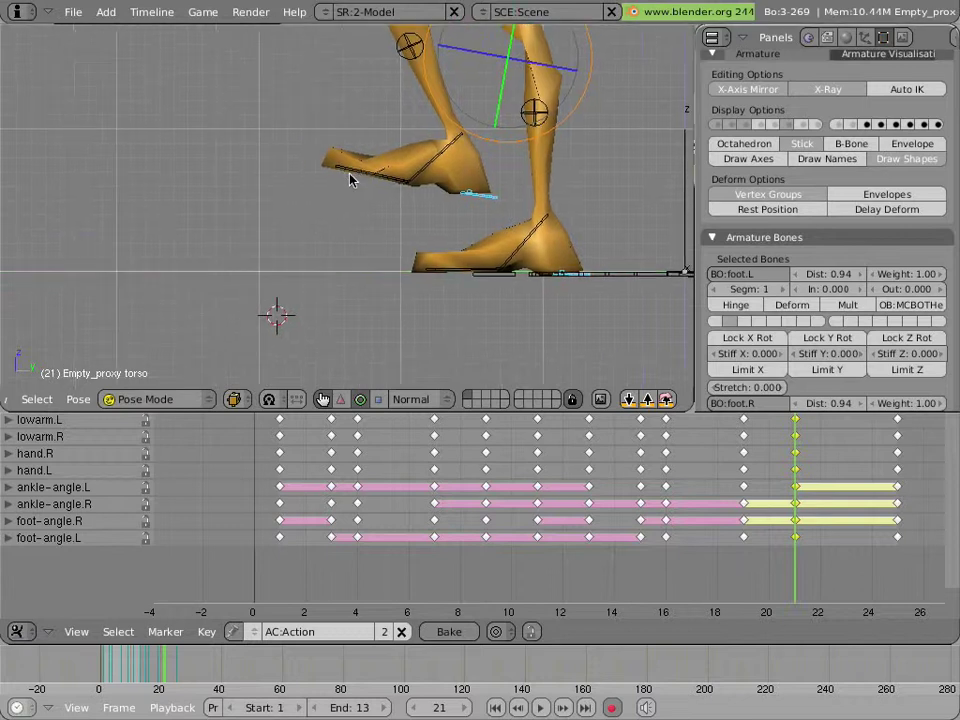
{"action": "key", "text": "g"}
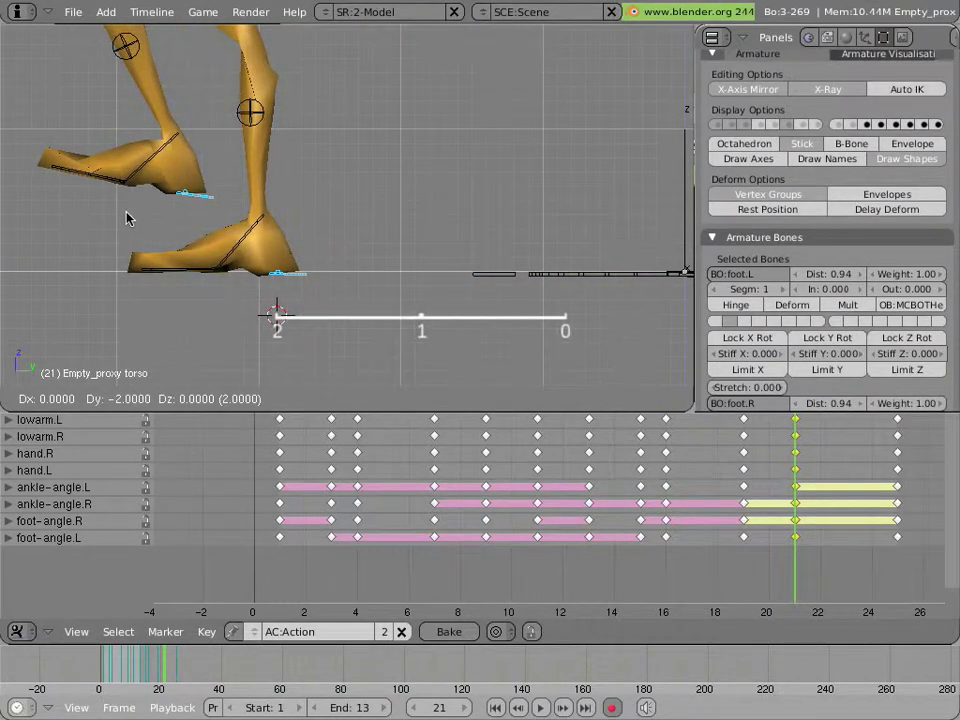
{"action": "key", "text": "Return"}
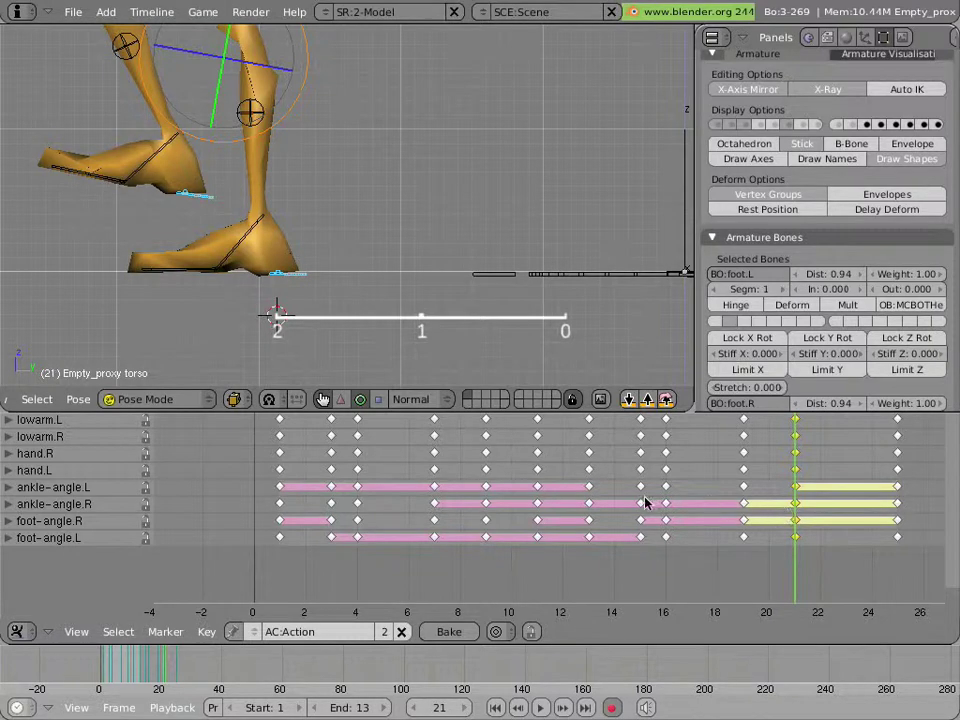
{"action": "left_click", "coordinate": [546, 503]}
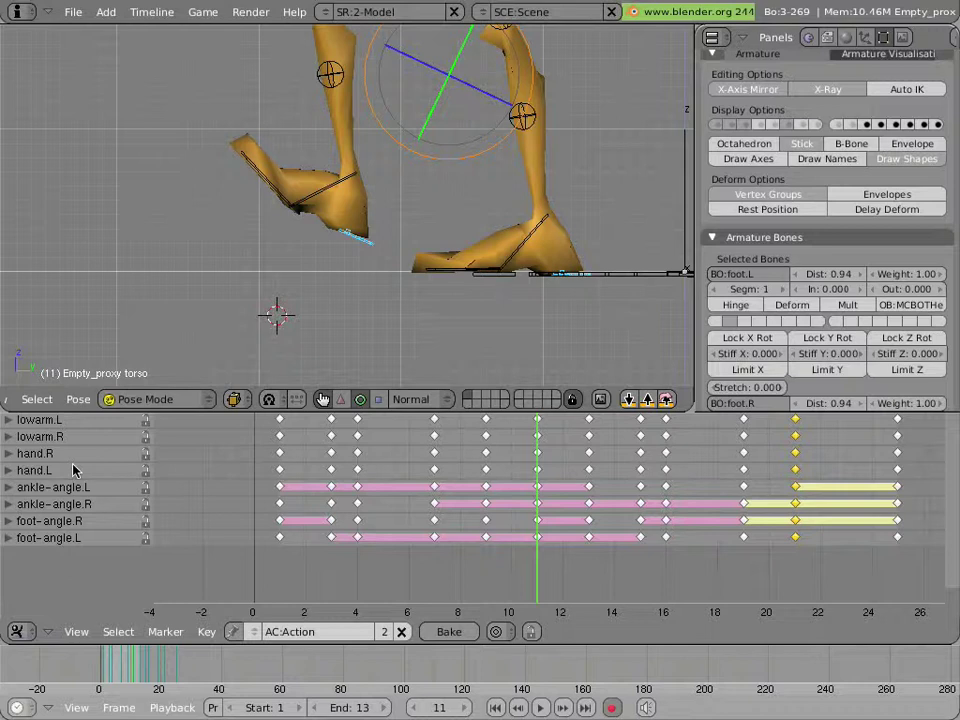
Step: Select all bones and paste the mirrored frame-11 pose at frame 23
{"action": "key", "text": "a"}
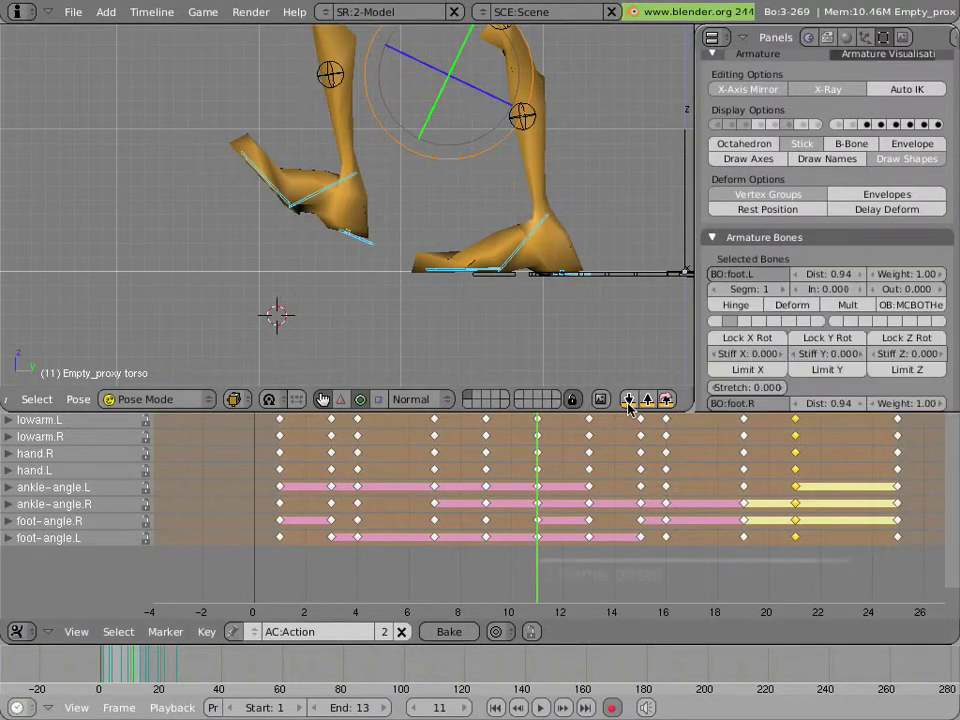
{"action": "left_click", "coordinate": [858, 483]}
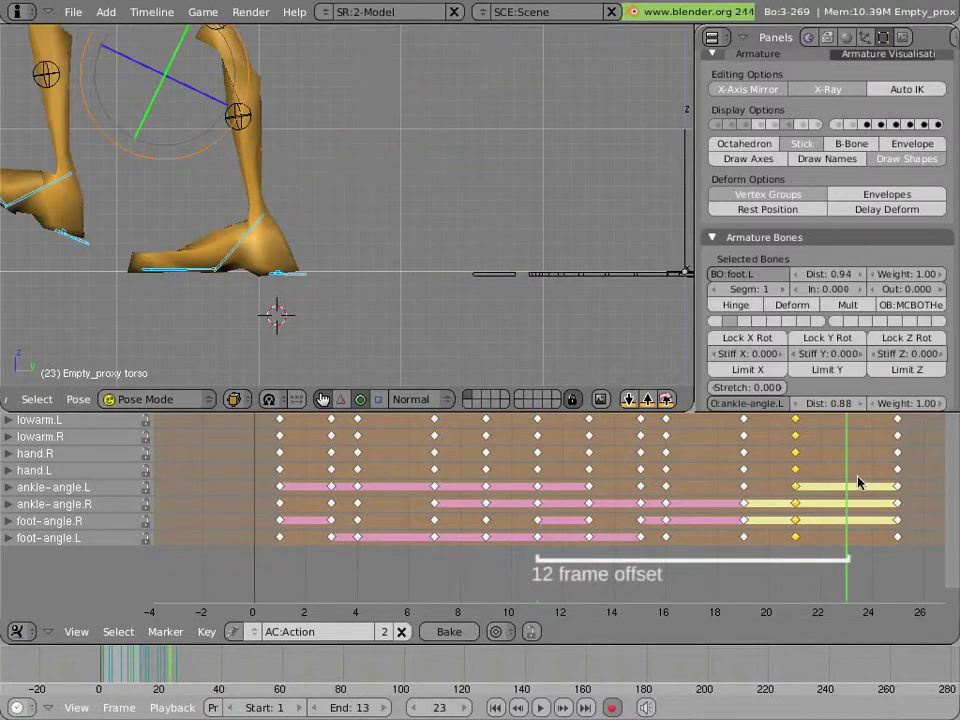
{"action": "left_click", "coordinate": [667, 401]}
Step: Select both foot controls and the torso and begin moving them forward along Y
{"action": "mouse_move", "coordinate": [560, 250]}
{"action": "middle_mouse_down"}
{"action": "mouse_move", "coordinate": [525, 182]}
{"action": "mouse_move", "coordinate": [553, 308]}
{"action": "middle_mouse_up"}
{"action": "right_click", "coordinate": [543, 355]}
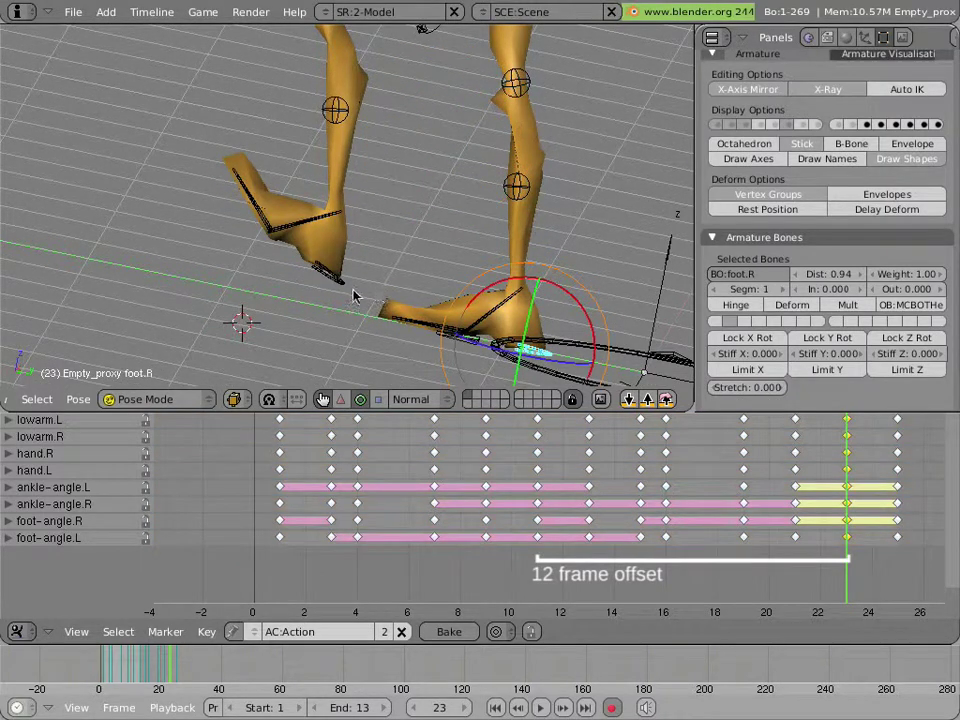
{"action": "right_click", "coordinate": [350, 294], "text": "shift"}
{"action": "mouse_move", "coordinate": [368, 204]}
{"action": "middle_mouse_down"}
{"action": "mouse_move", "coordinate": [261, 349]}
{"action": "mouse_move", "coordinate": [321, 398]}
{"action": "middle_mouse_up"}
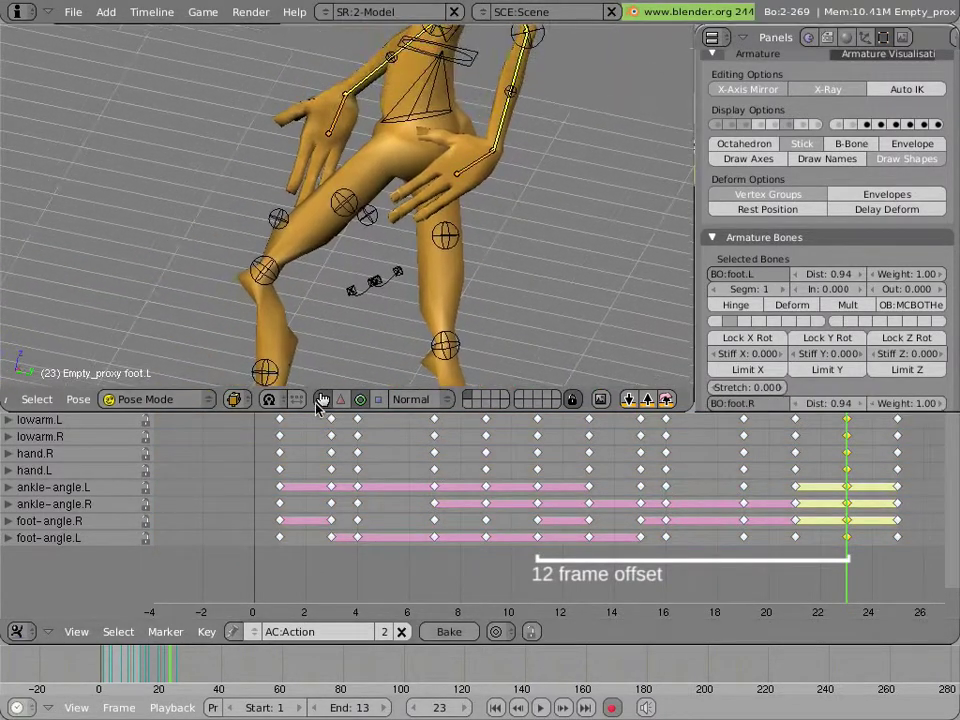
{"action": "right_click", "coordinate": [462, 60], "text": "shift"}
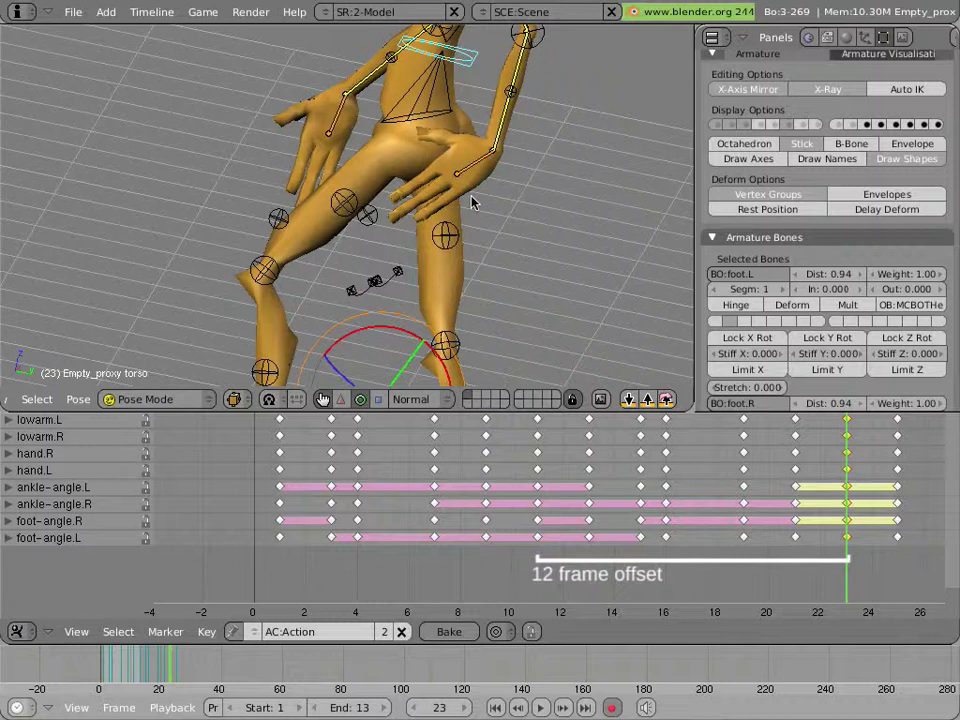
{"action": "key", "text": "KP_8"}
{"action": "key", "text": "KP_8"}
{"action": "middle_click_drag", "start_coordinate": [440, 233], "coordinate": [486, 86]}
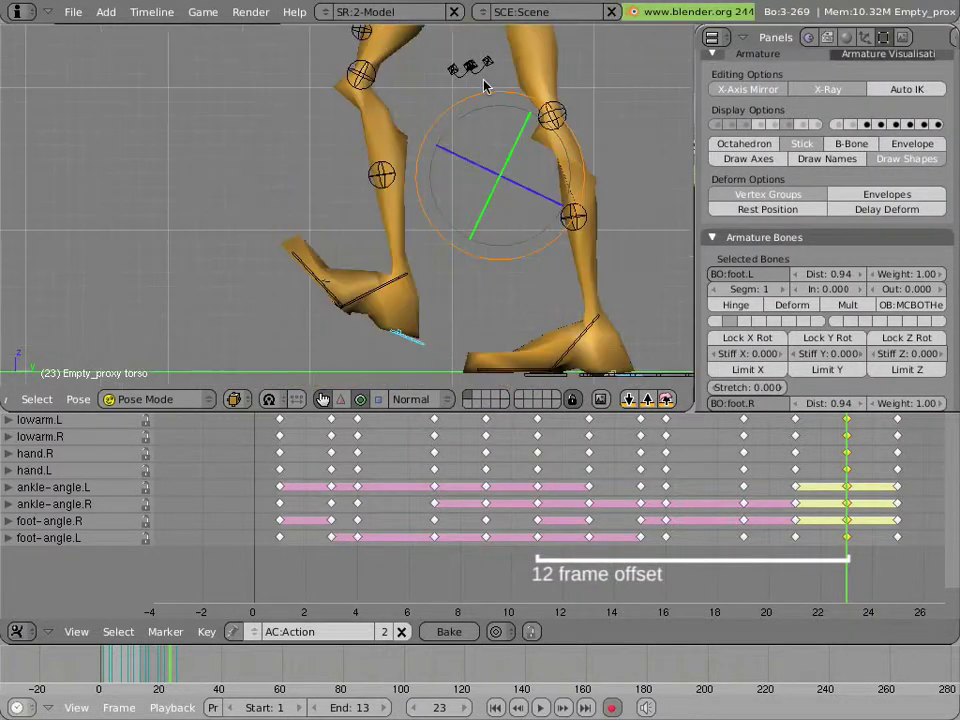
{"action": "scroll", "coordinate": [422, 242], "scroll_direction": "up", "scroll_amount": 2}
{"action": "scroll", "coordinate": [456, 161], "scroll_direction": "up", "scroll_amount": 2}
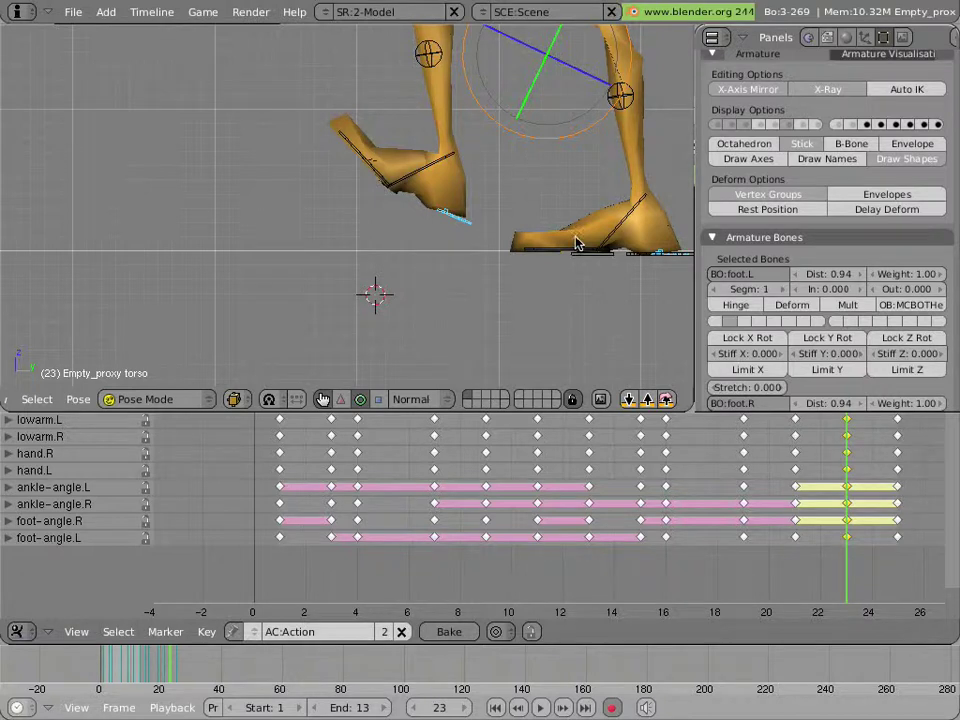
{"action": "key", "text": "g"}
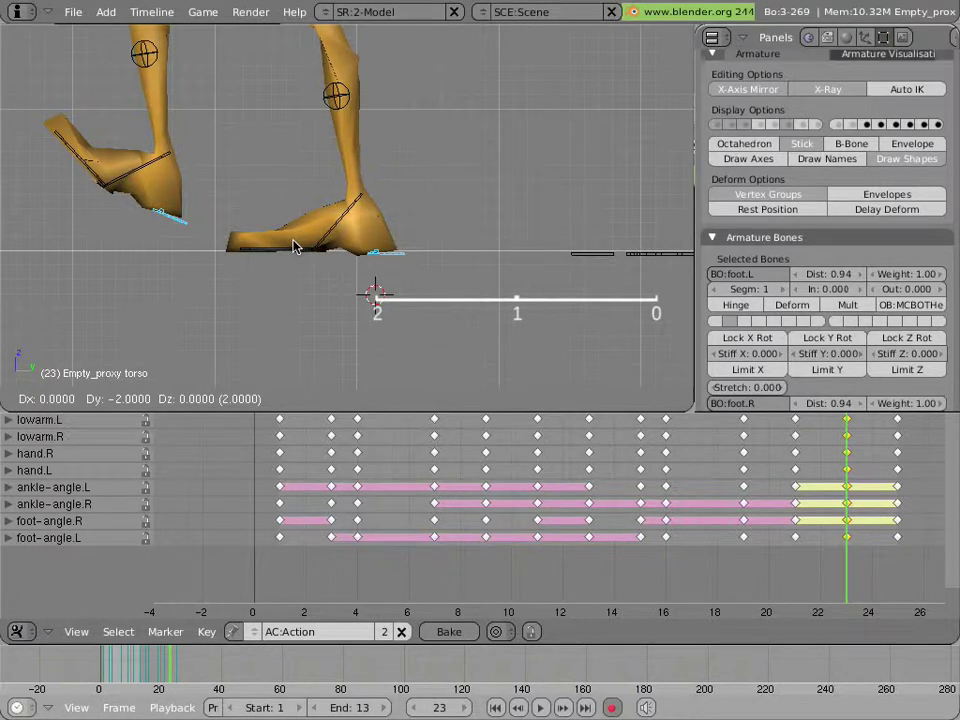
Step: Confirm the 2-unit forward move of the feet and torso at frame 23
{"action": "left_click", "coordinate": [293, 247]}
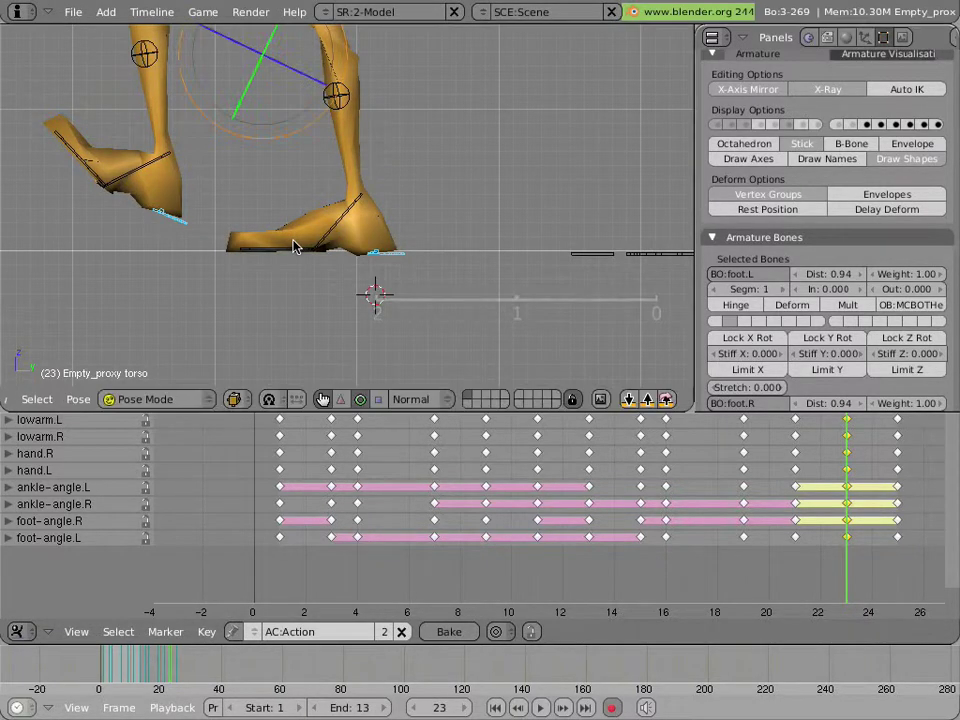
{"action": "scroll", "coordinate": [295, 243], "scroll_direction": "down", "scroll_amount": 3}
{"action": "scroll", "coordinate": [305, 214], "scroll_direction": "down", "scroll_amount": 3}
{"action": "mouse_move", "coordinate": [305, 214]}
{"action": "middle_mouse_down", "text": "shift"}
{"action": "mouse_move", "coordinate": [300, 274]}
{"action": "mouse_move", "coordinate": [332, 311]}
{"action": "middle_mouse_up", "text": "shift"}
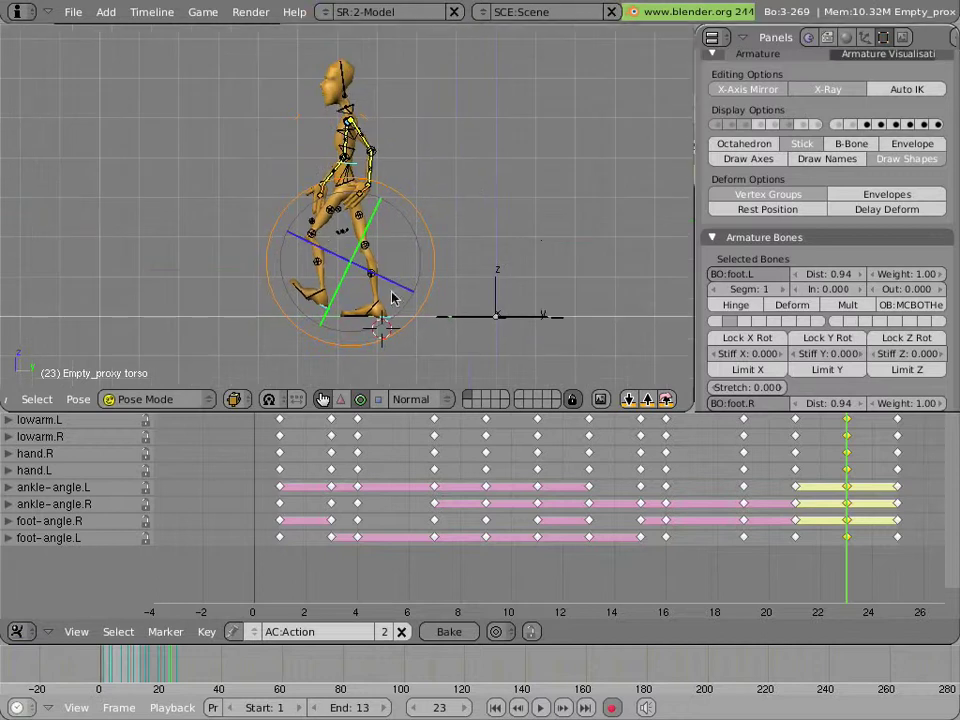
Step: Play the walk from the start, set frame 25 as the playback end, and replay it
{"action": "key", "text": "Left"}
{"action": "key", "text": "Left"}
{"action": "key", "text": "Left"}
{"action": "key", "text": "Left"}
{"action": "key", "text": "Left"}
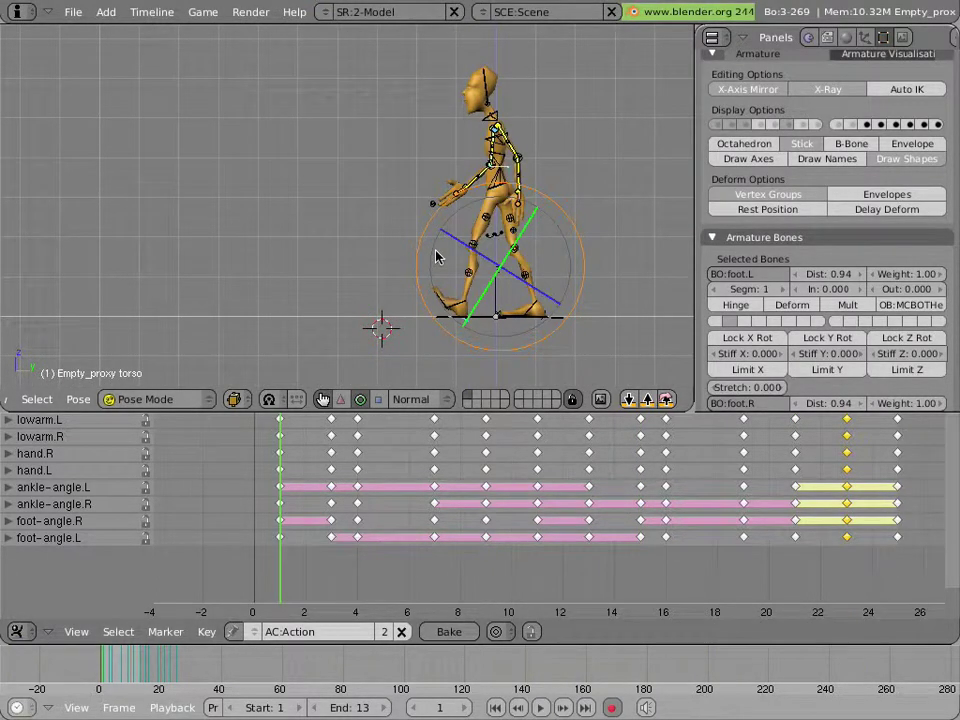
{"action": "key", "text": "alt+a"}
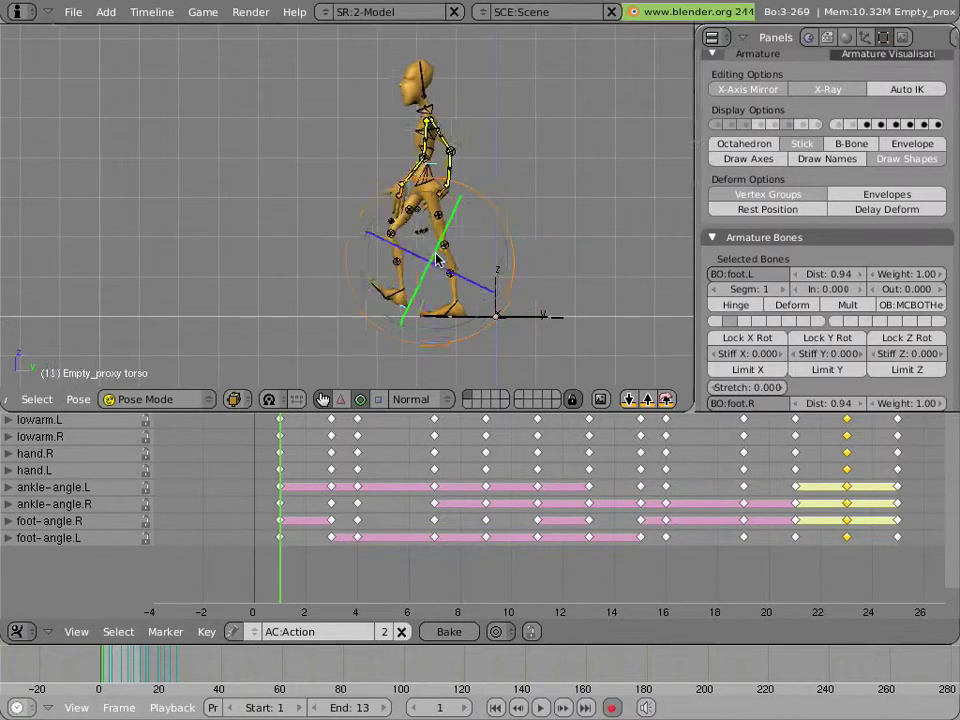
{"action": "key", "text": "shift+alt+a"}
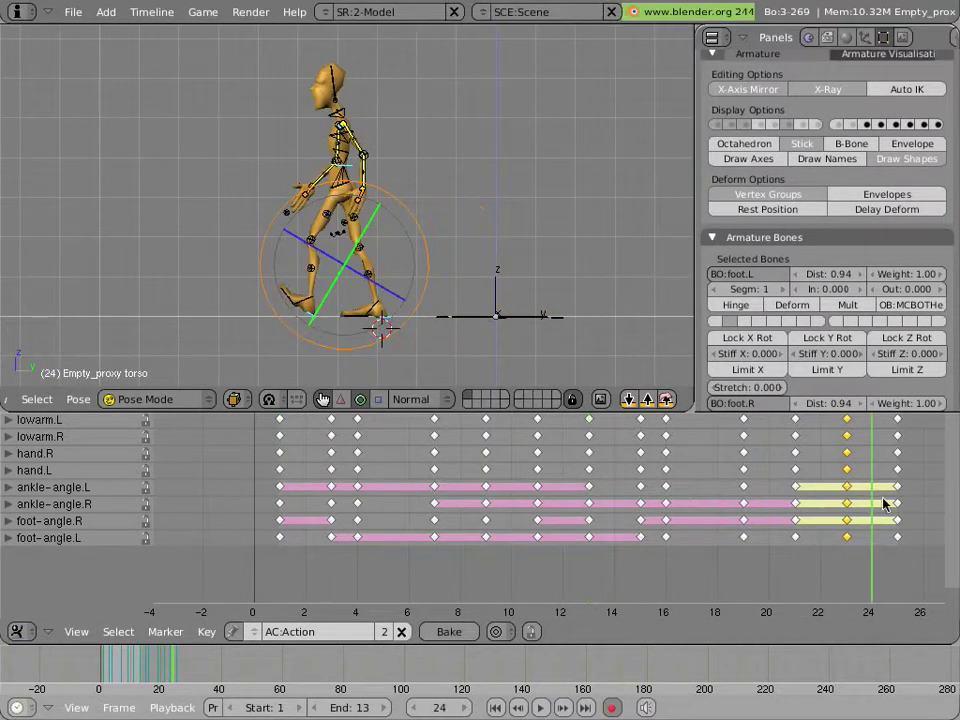
{"action": "key", "text": "Escape"}
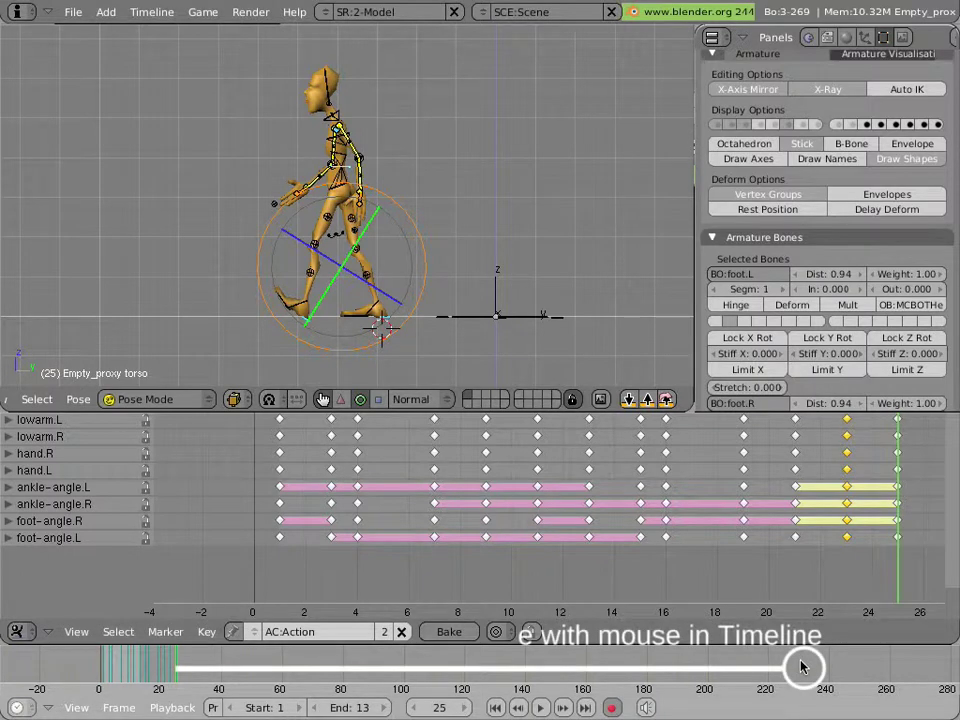
{"action": "key", "text": "e"}
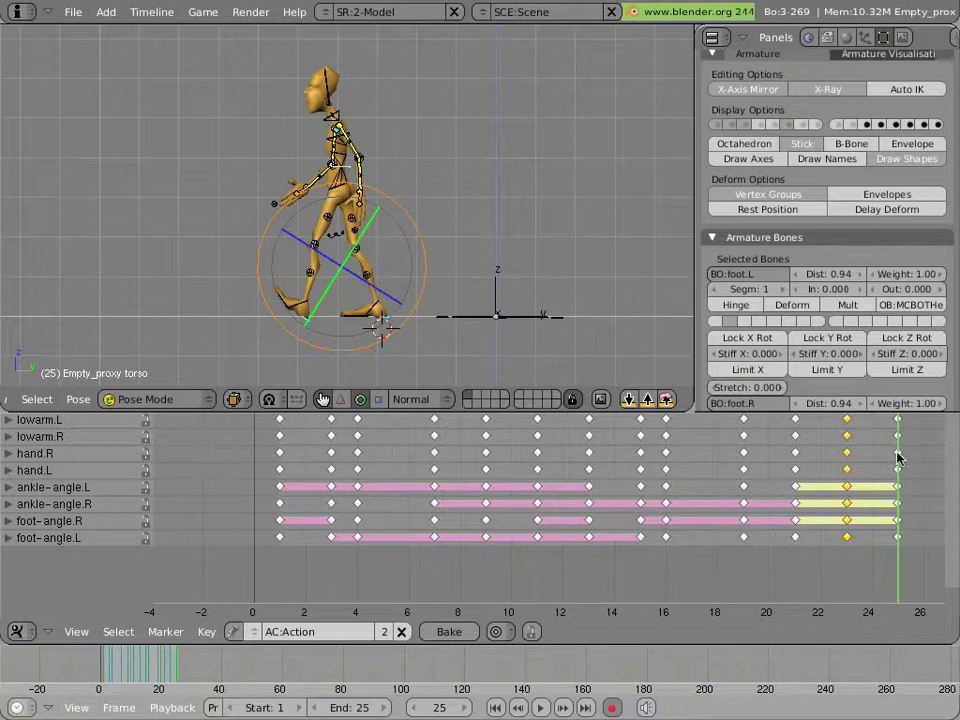
{"action": "key", "text": "Left"}
{"action": "key", "text": "Left"}
{"action": "key", "text": "Left"}
{"action": "key", "text": "Left"}
{"action": "key", "text": "Left"}
{"action": "key", "text": "Left"}
{"action": "key", "text": "Left"}
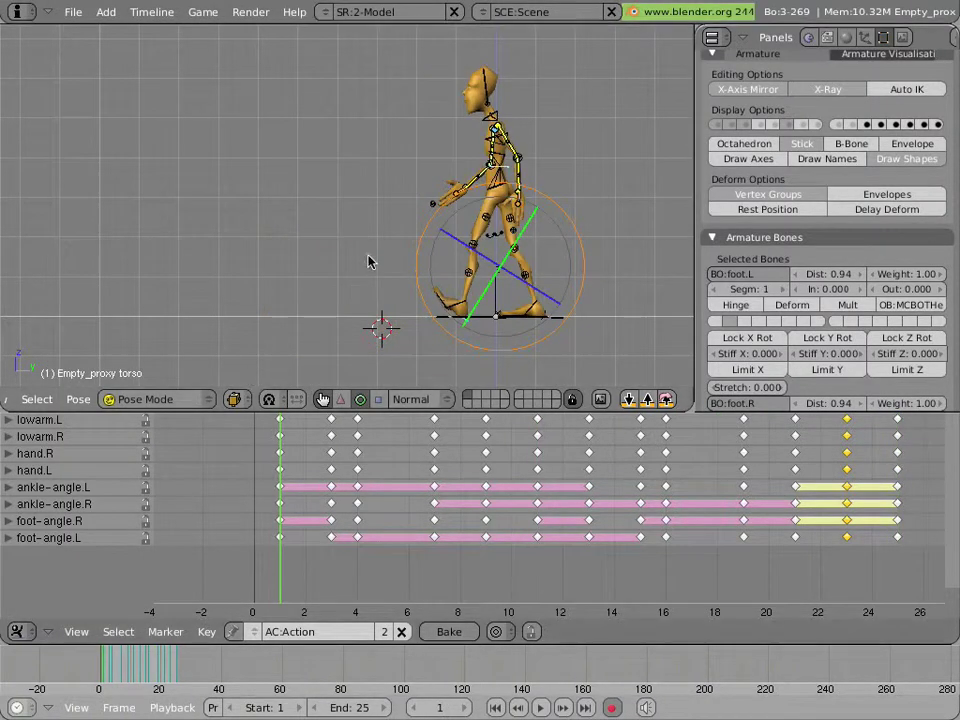
{"action": "key", "text": "alt+a"}
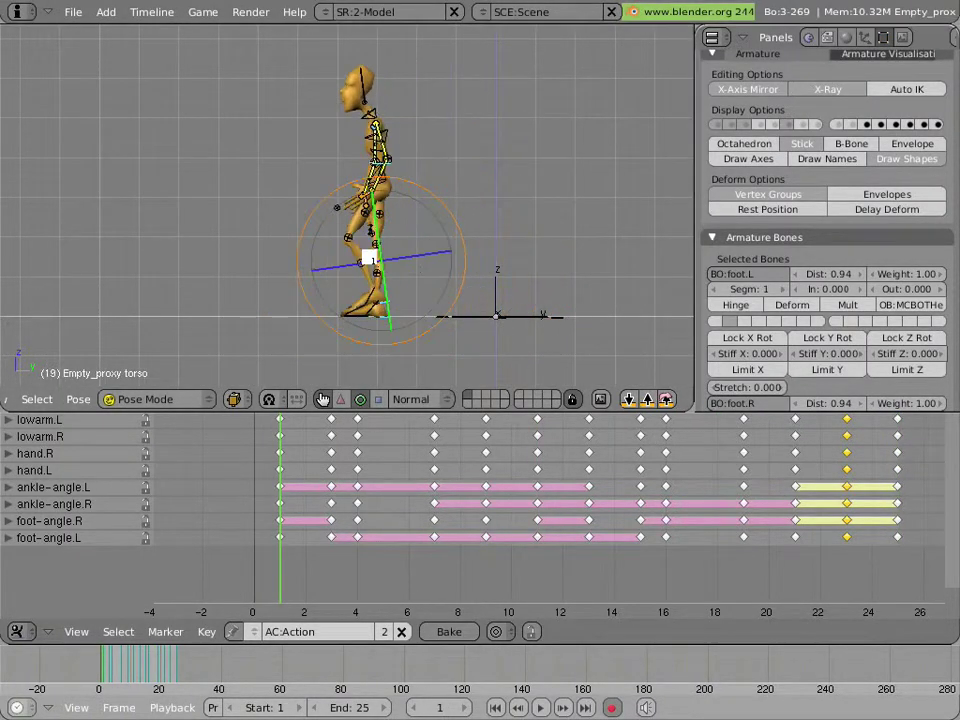